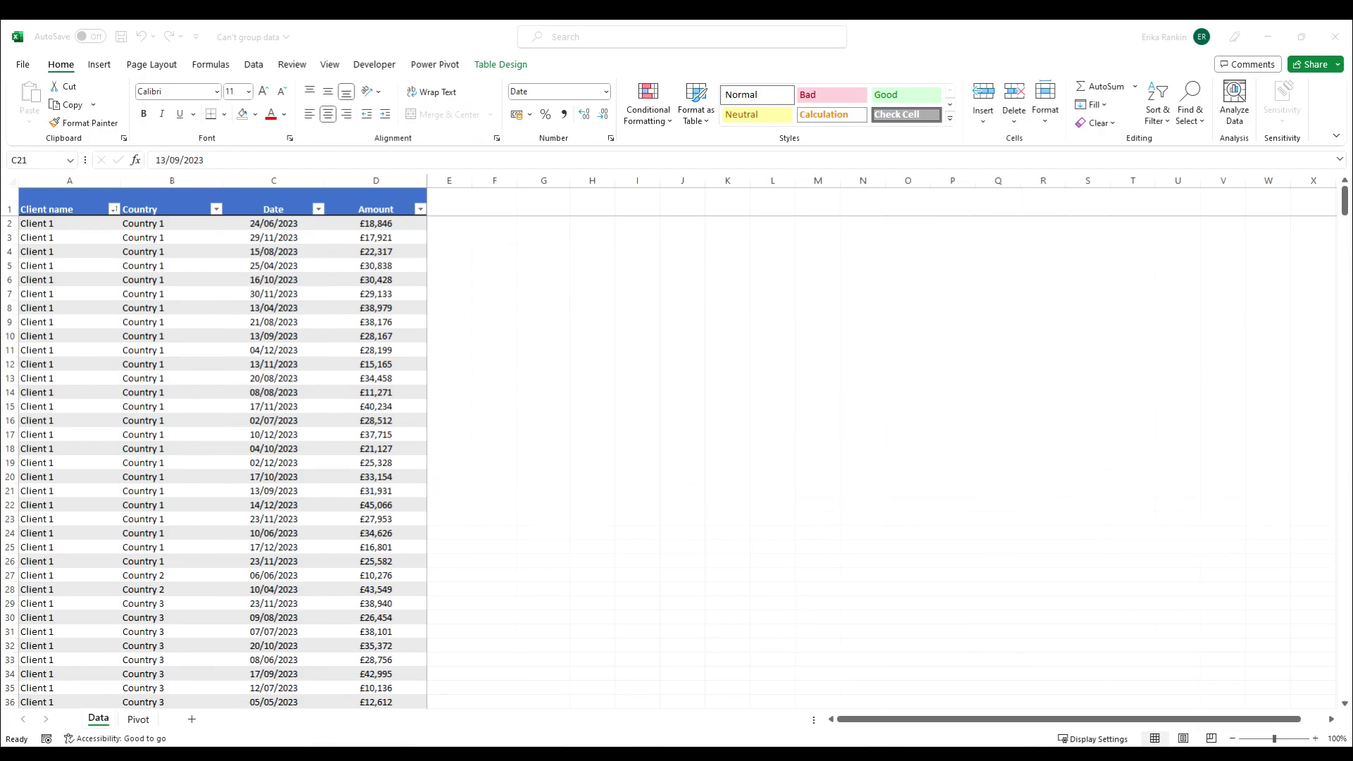
On the Pivot sheet, tick Amount and Date so Amount is summed with date rows.
click(137, 720)
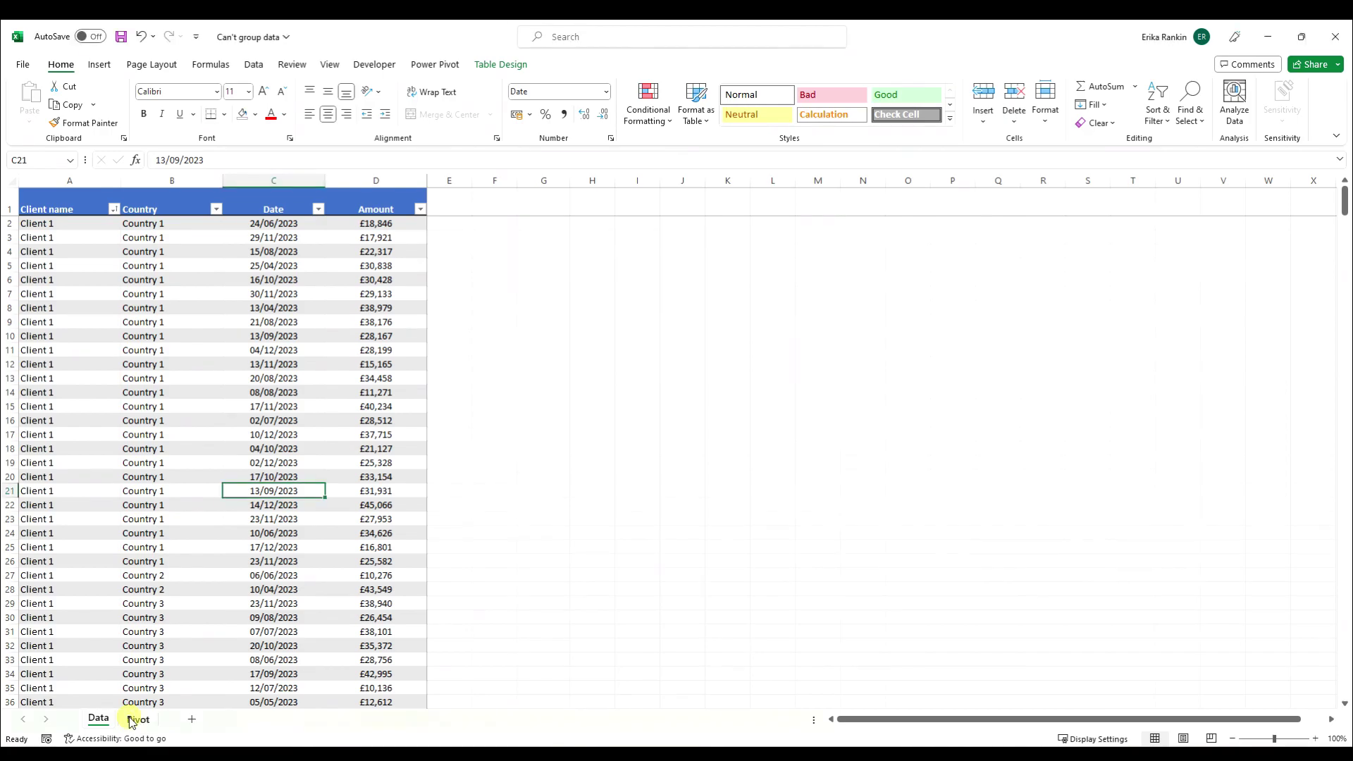
click(137, 720)
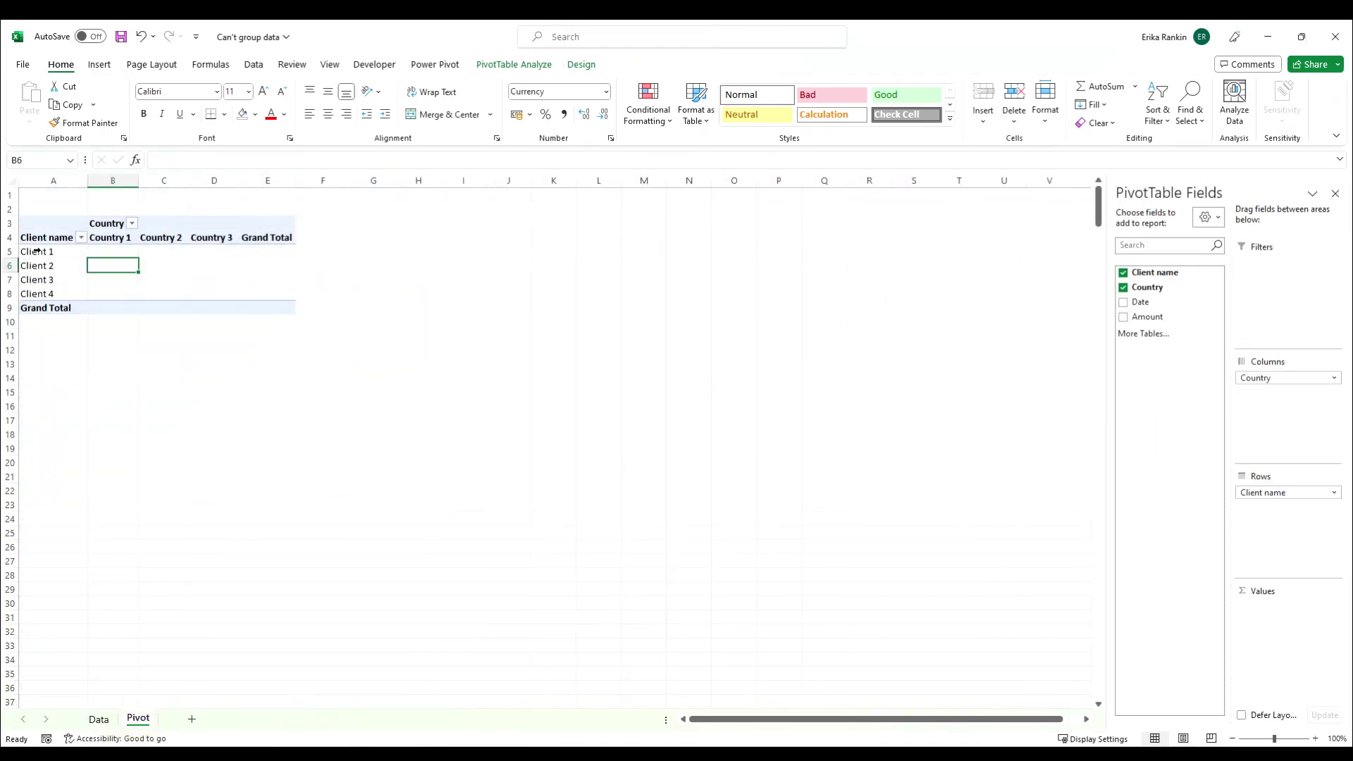
click(1123, 317)
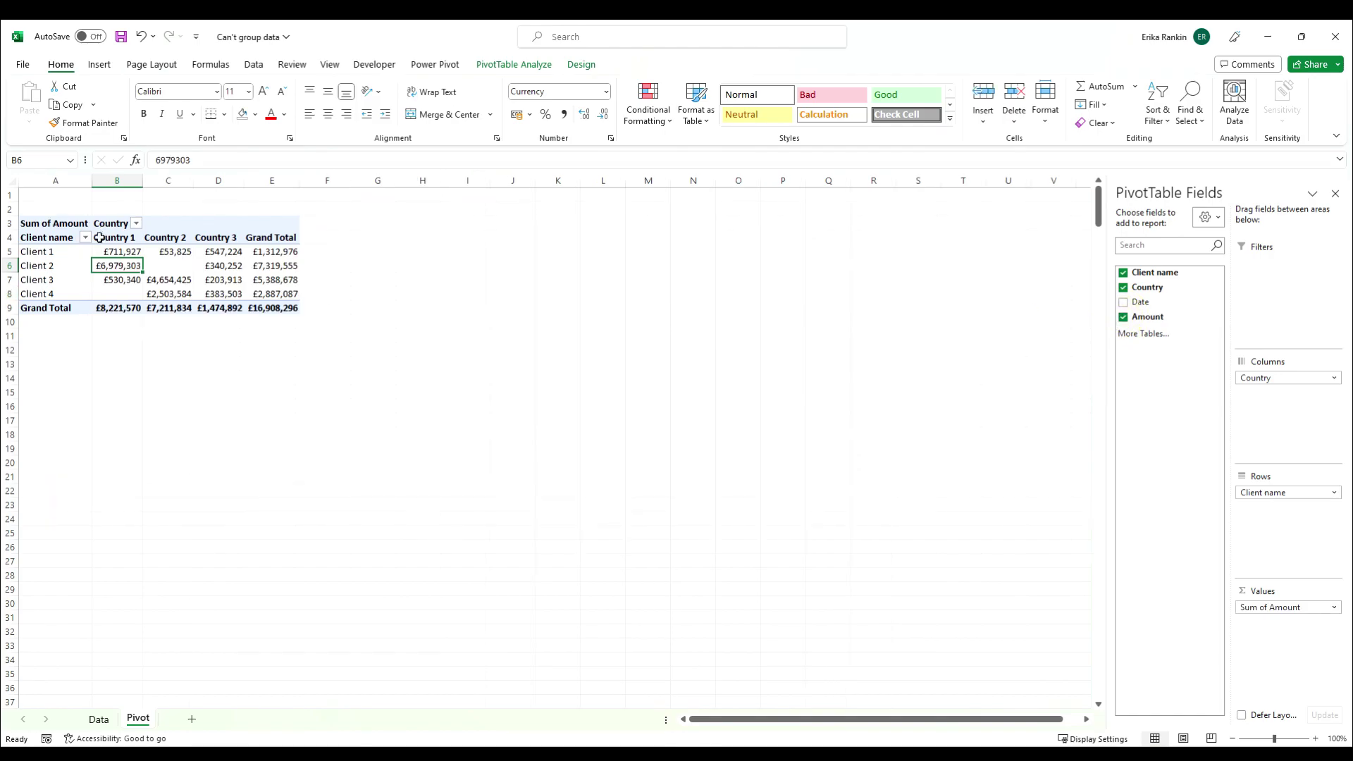
click(1122, 303)
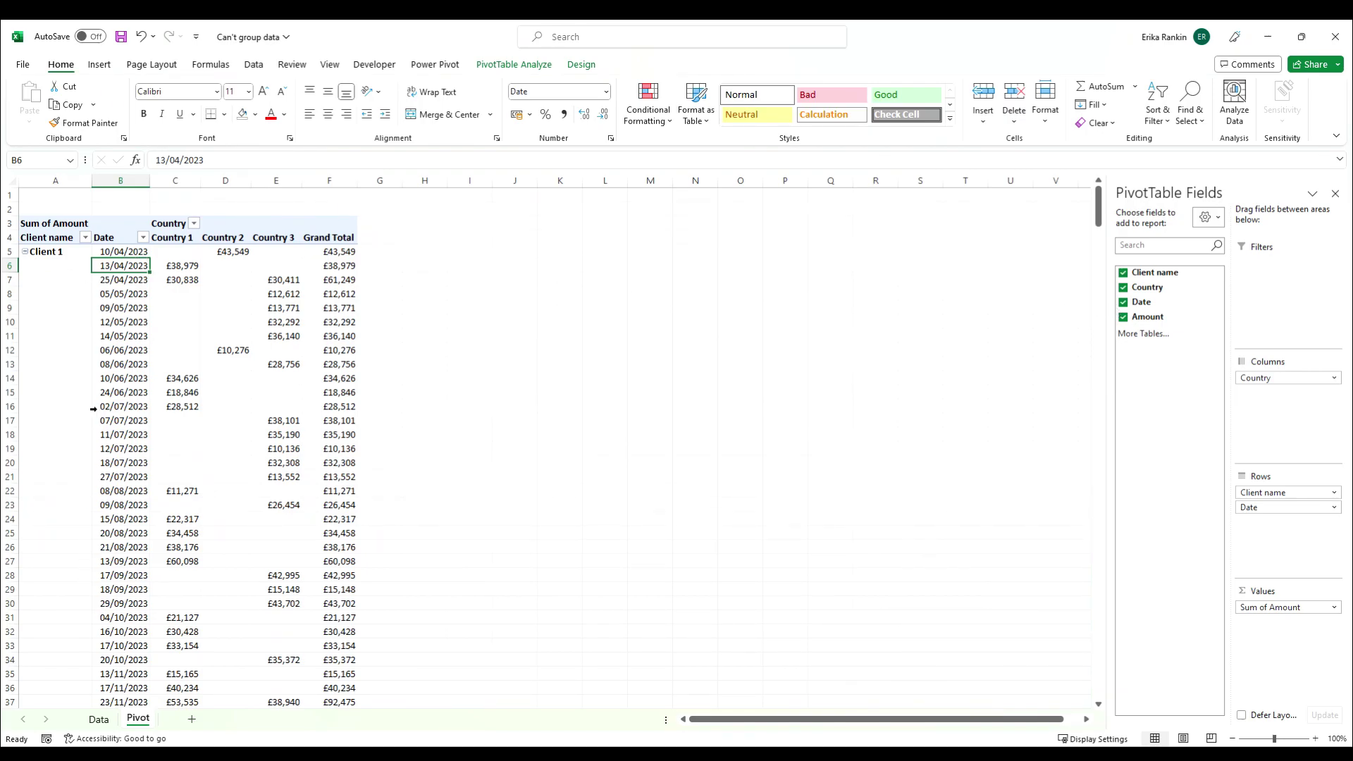
right_click(124, 336)
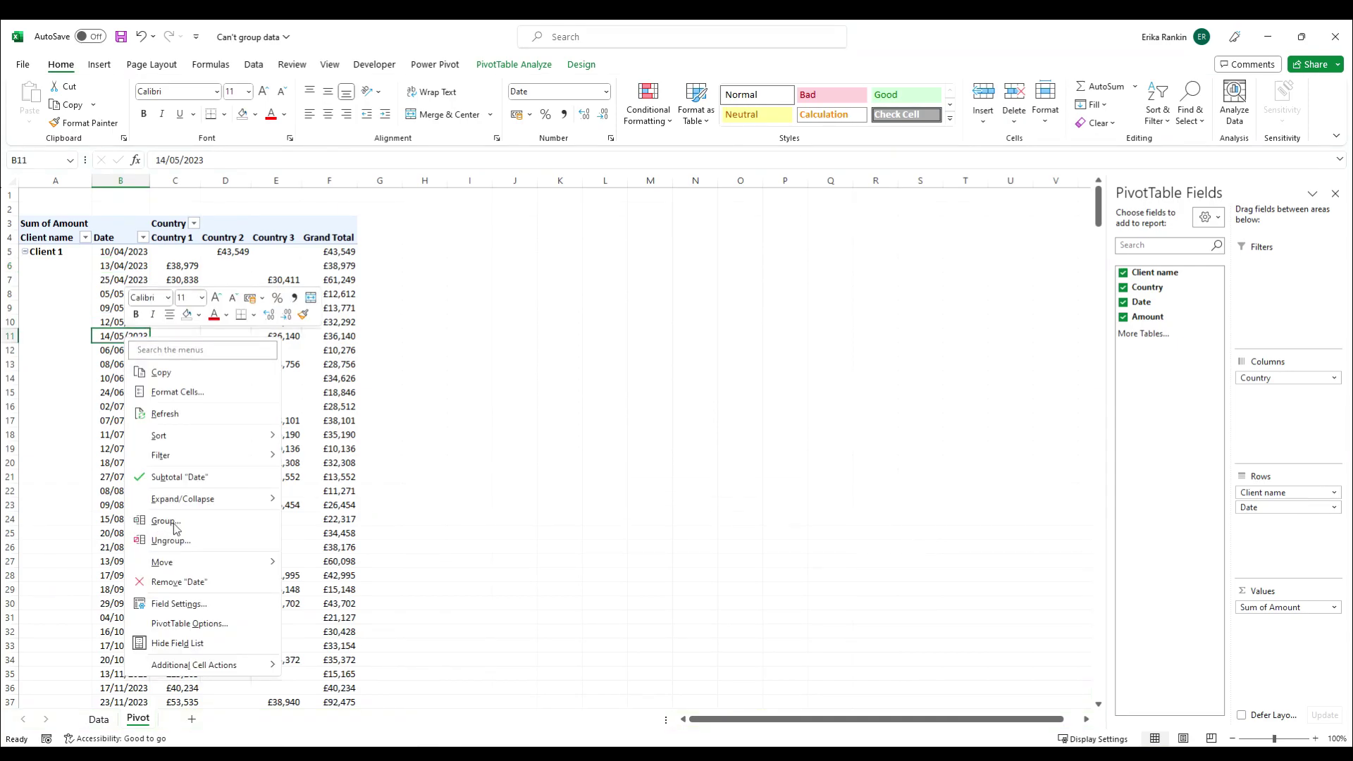
click(167, 521)
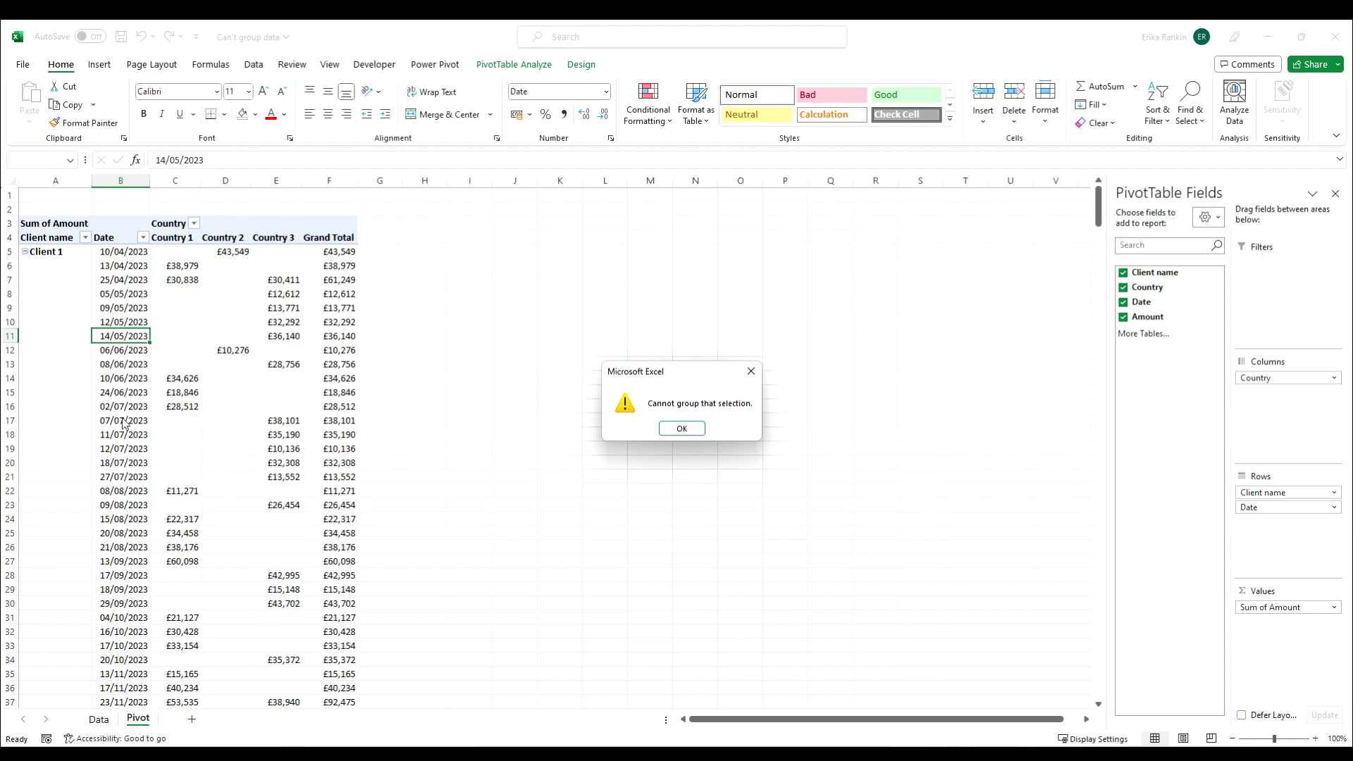
click(671, 429)
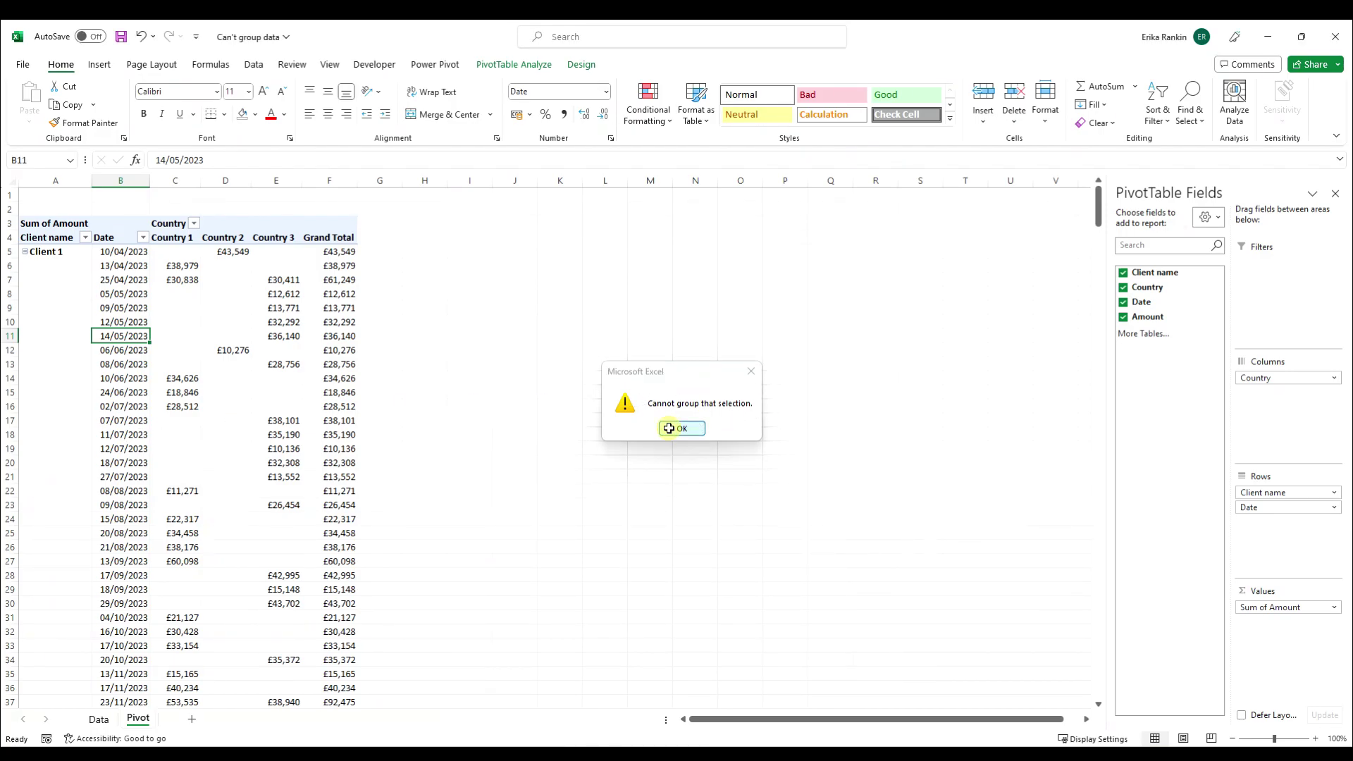
click(97, 718)
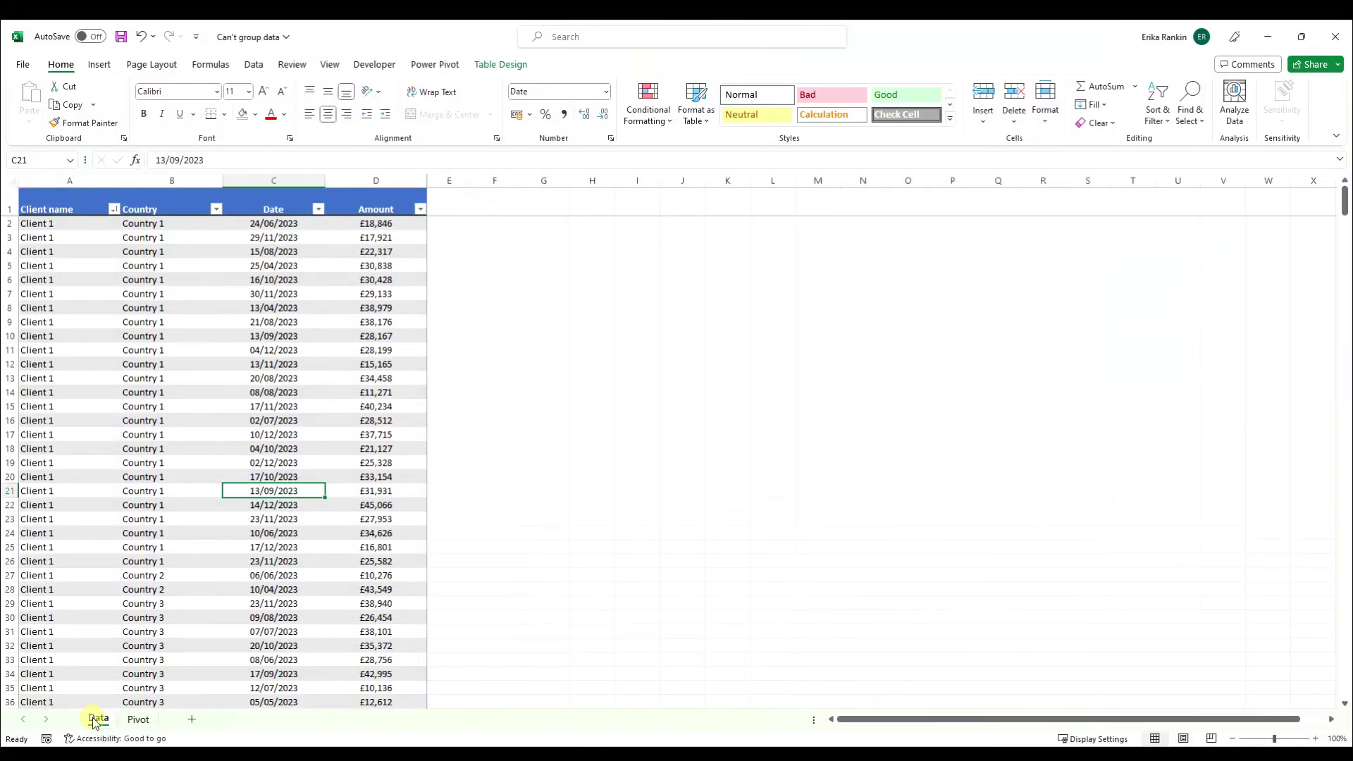
Use Go To Special on the Date column to select text constants, excluding numbers.
click(279, 189)
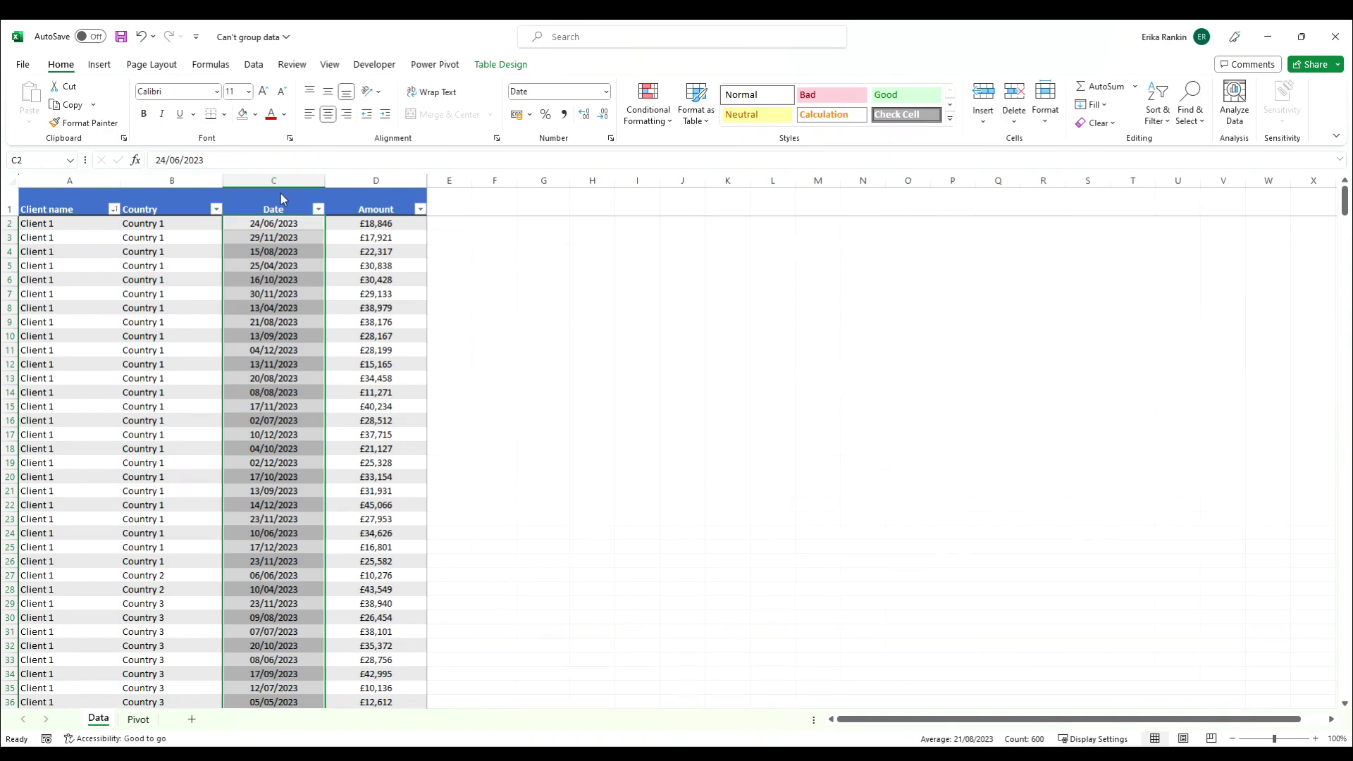
key(ctrl+g)
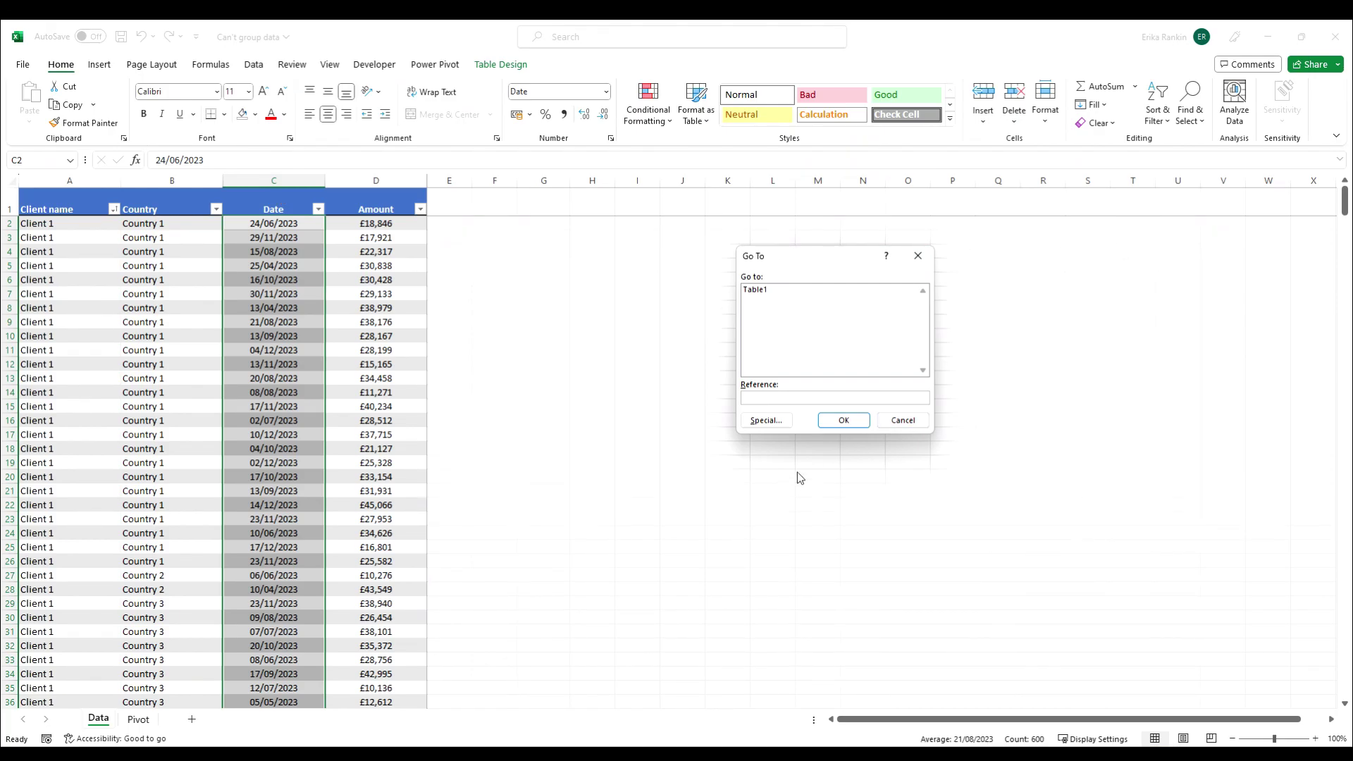
click(766, 420)
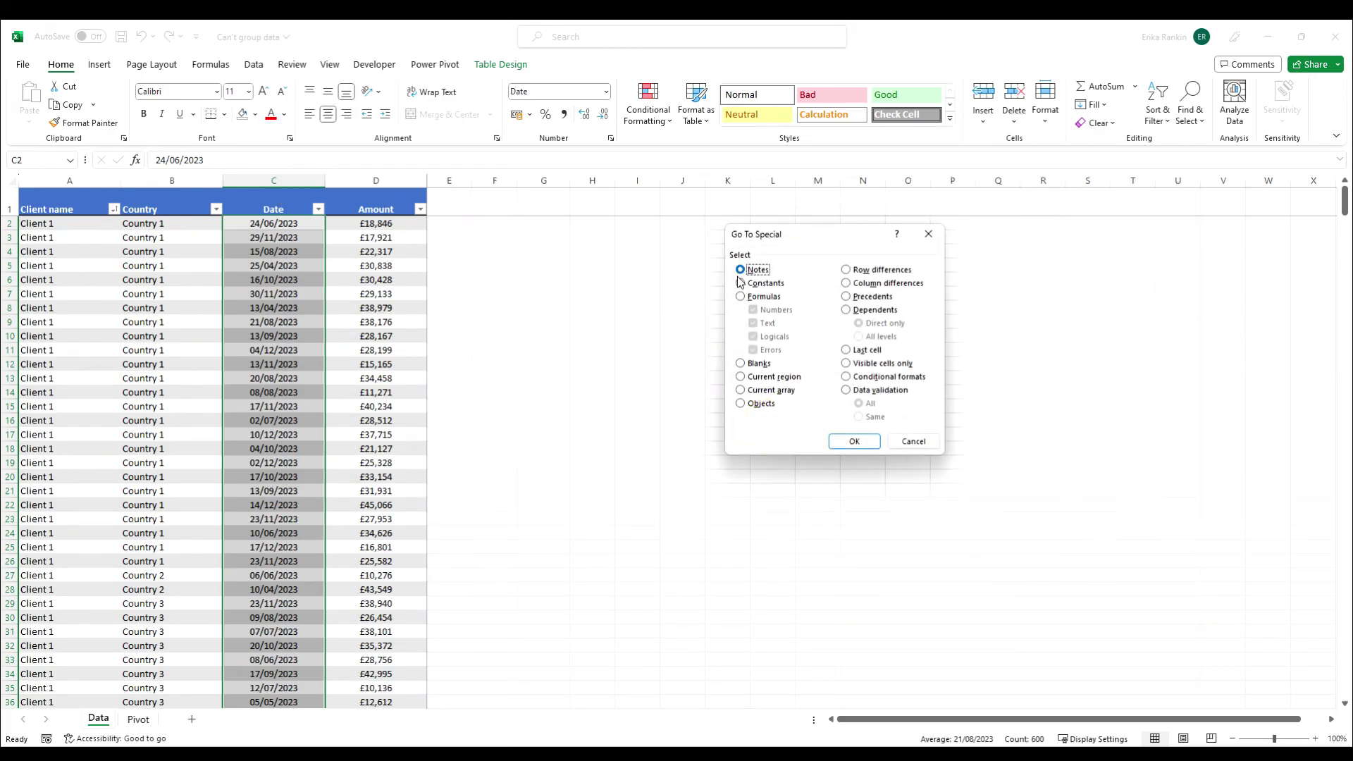
click(740, 283)
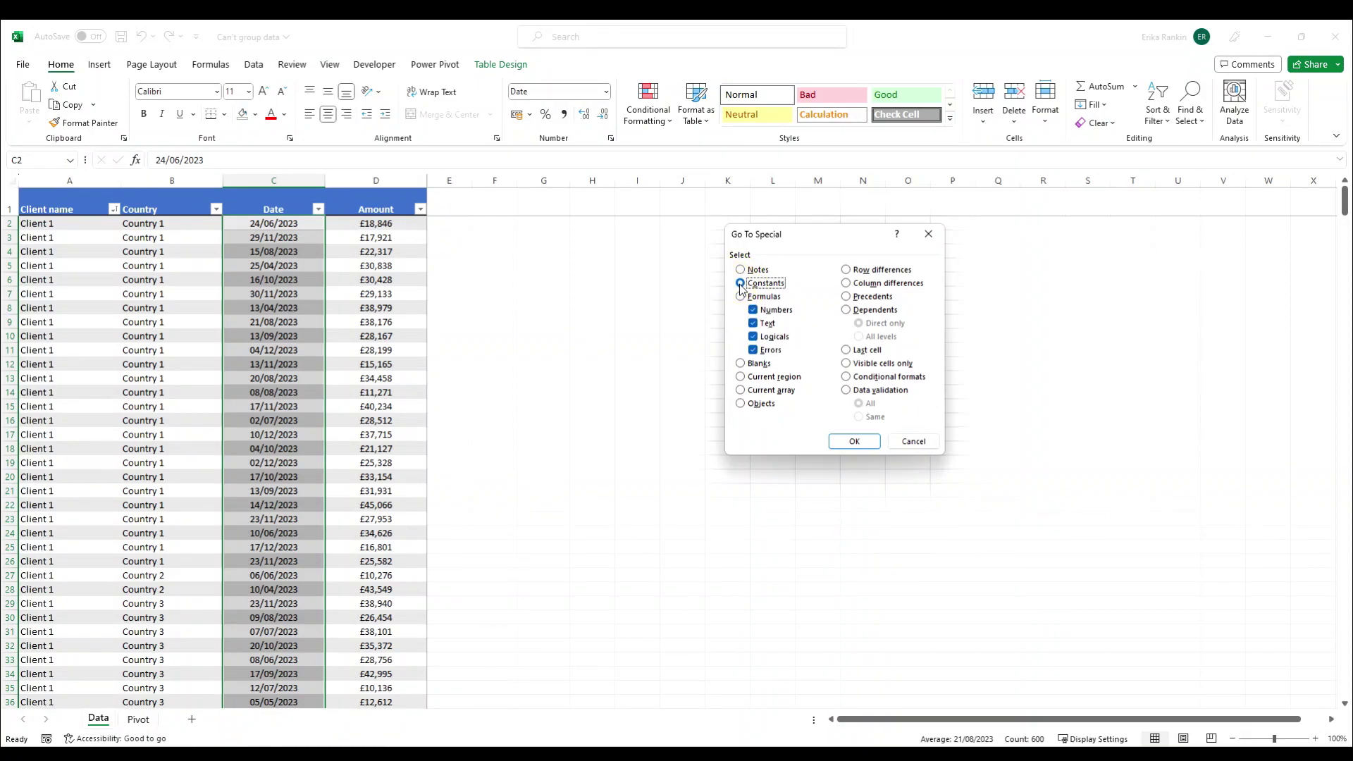
click(753, 310)
click(854, 441)
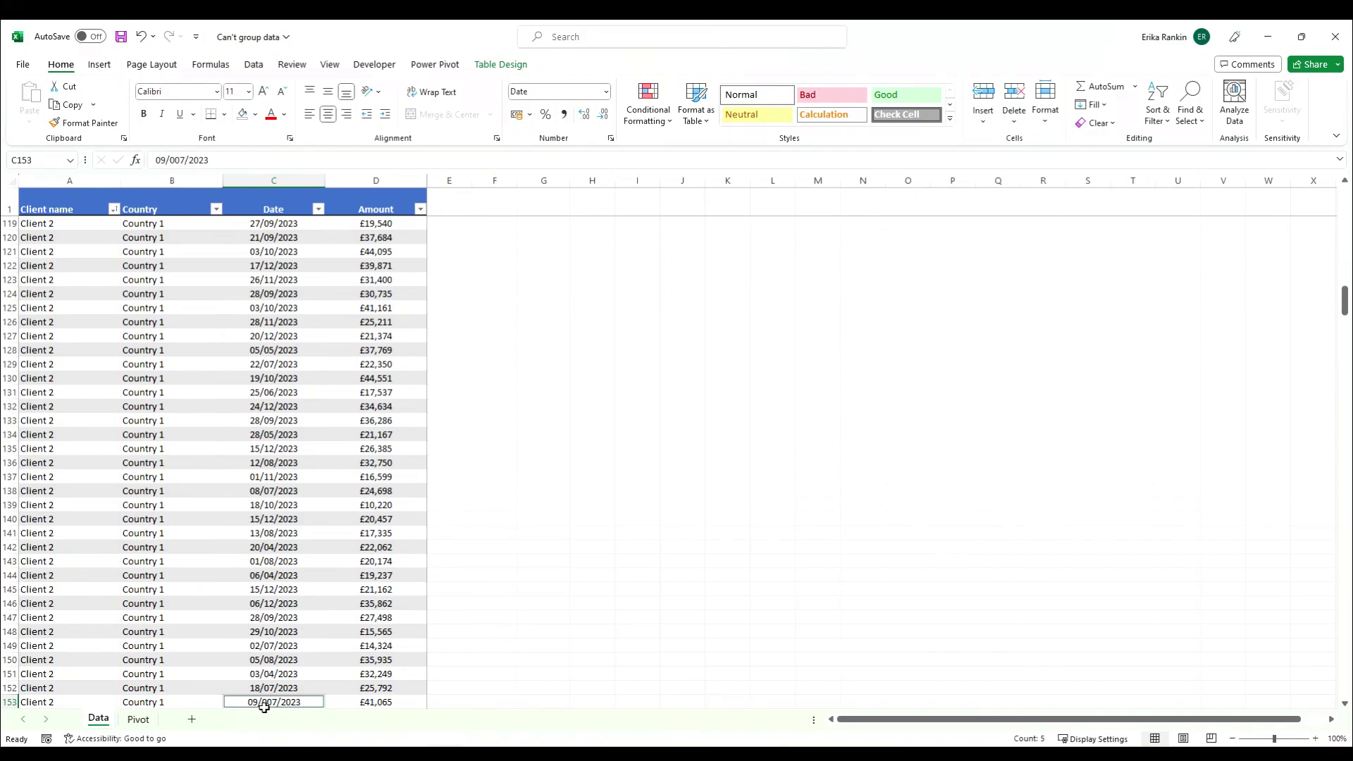
Fill the selected text dates yellow and filter the Date column to yellow cells.
click(255, 115)
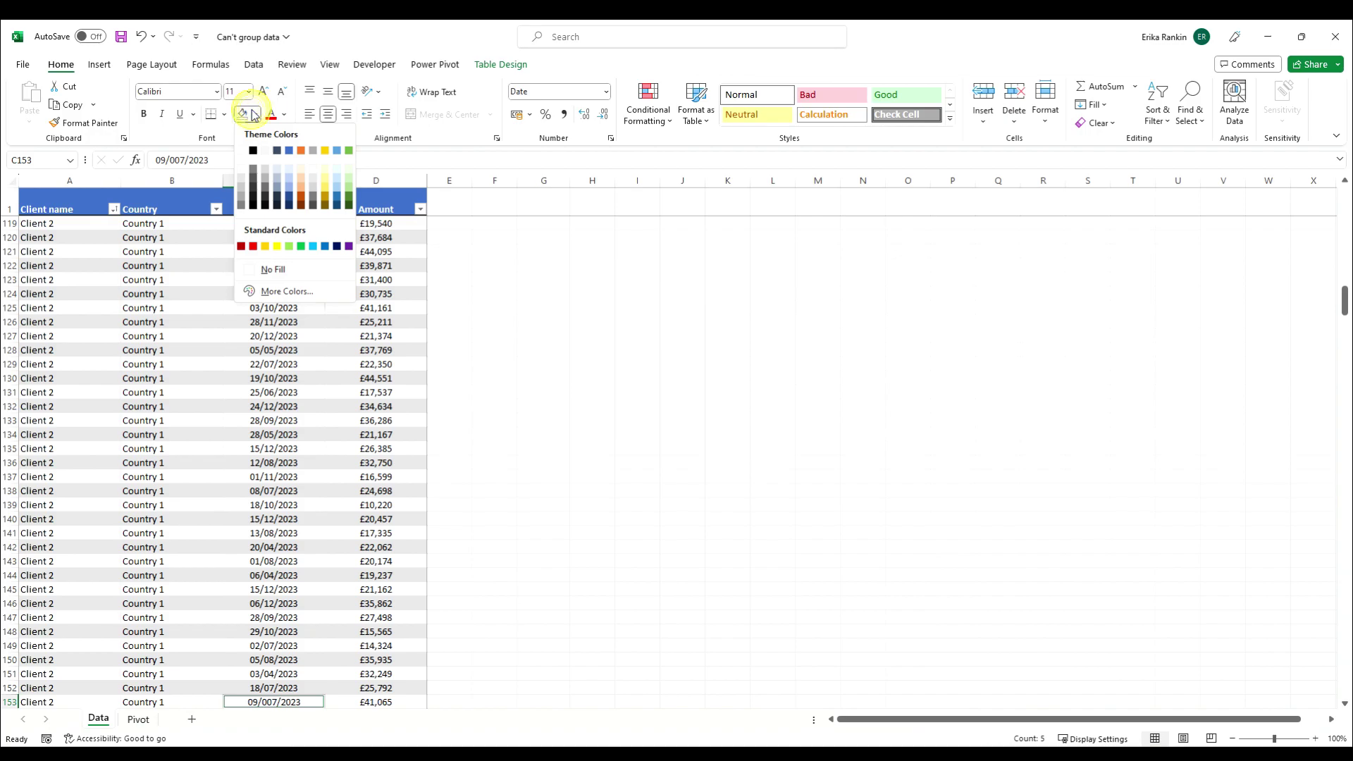
click(279, 247)
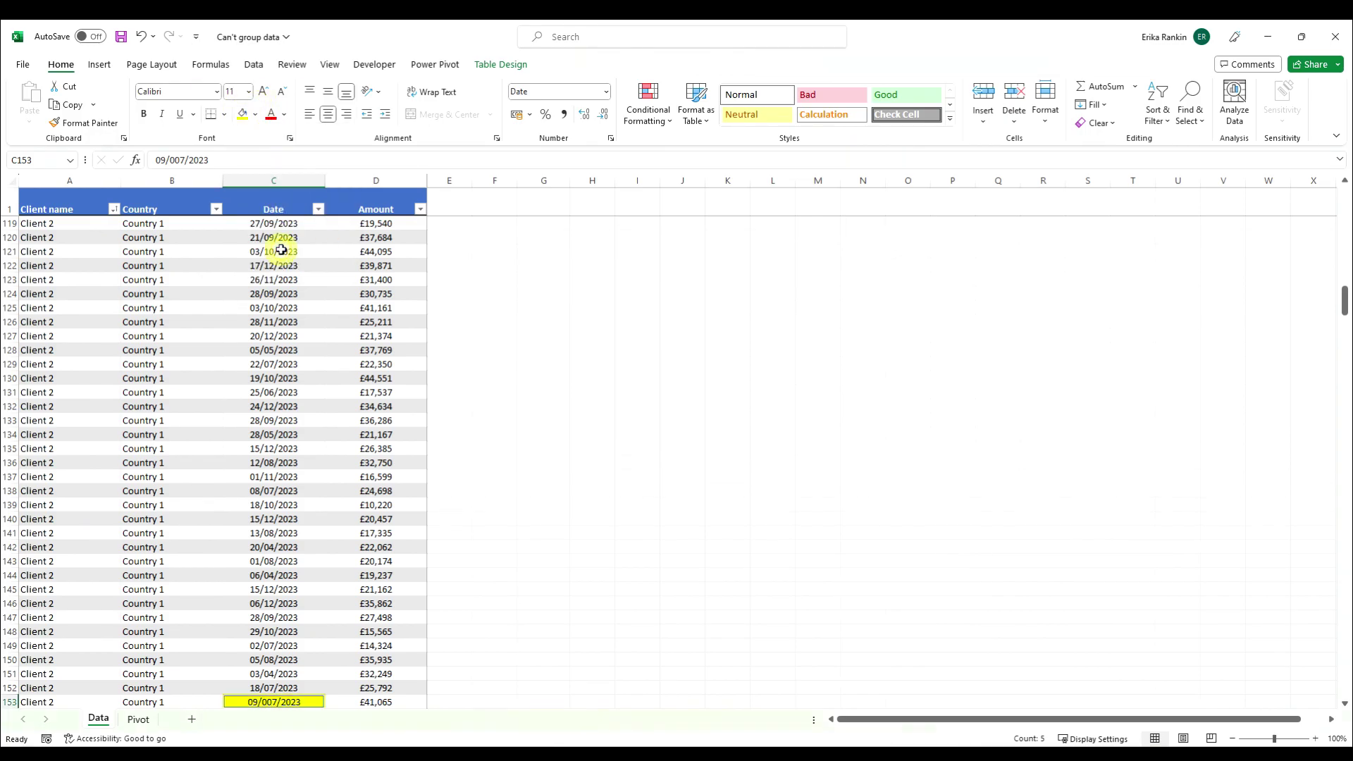
click(319, 210)
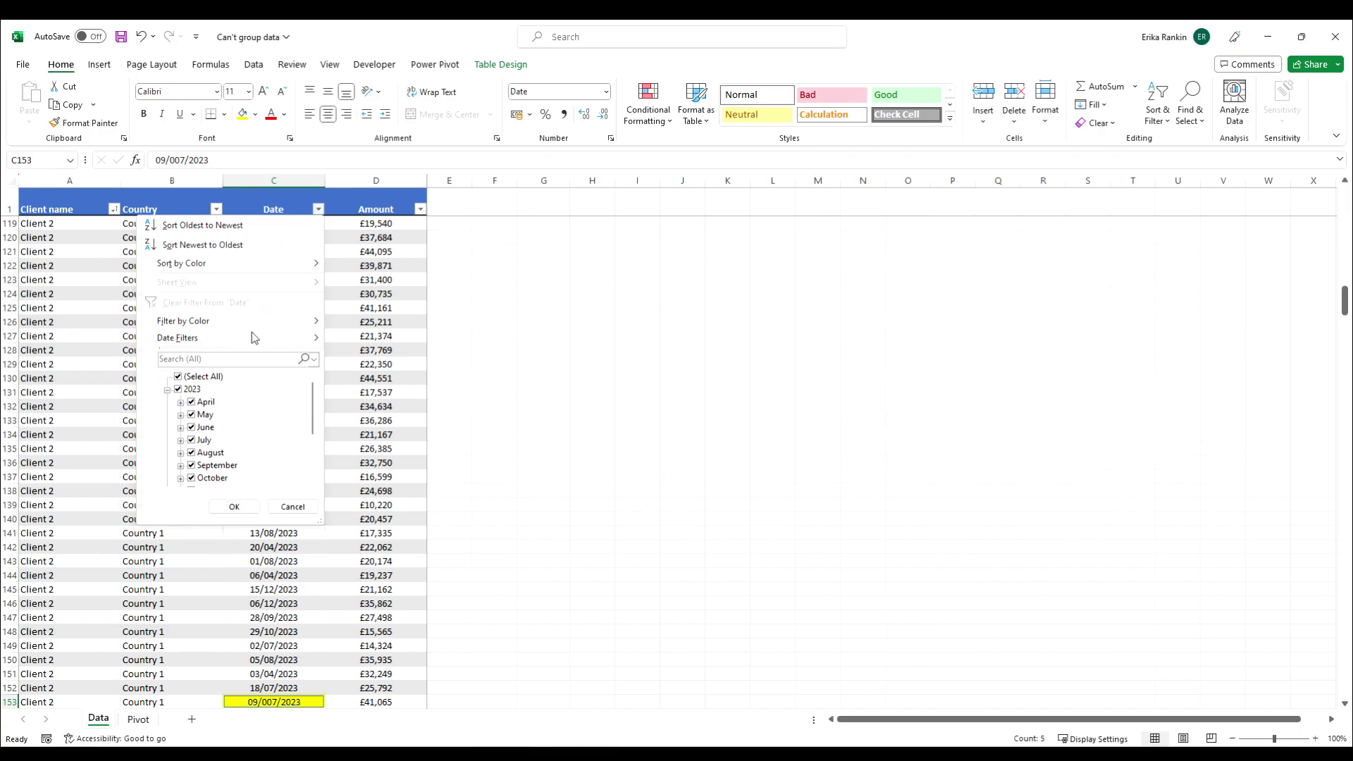
mouse_move(256, 328)
click(384, 338)
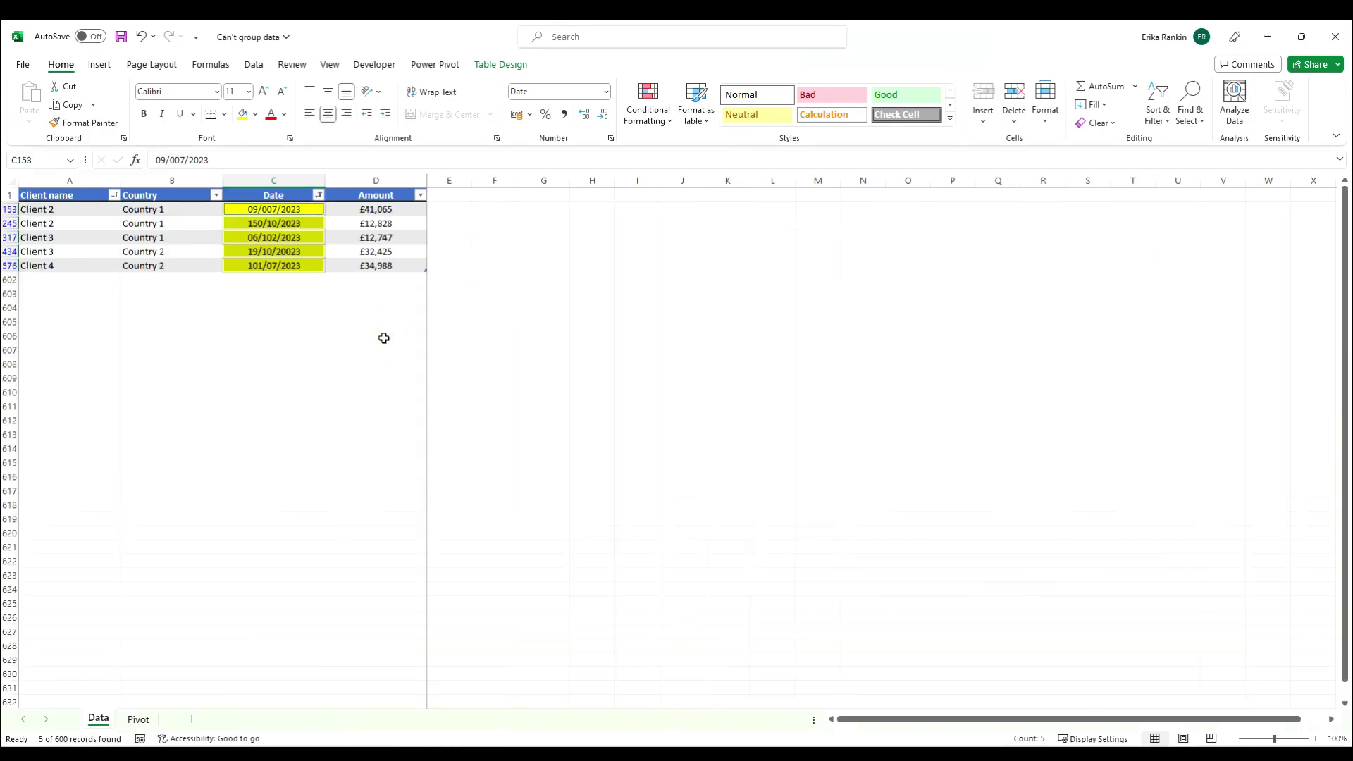
Delete stray digits to correct C245 to 15/10/2023 and C317 to 06/12/2023.
click(248, 237)
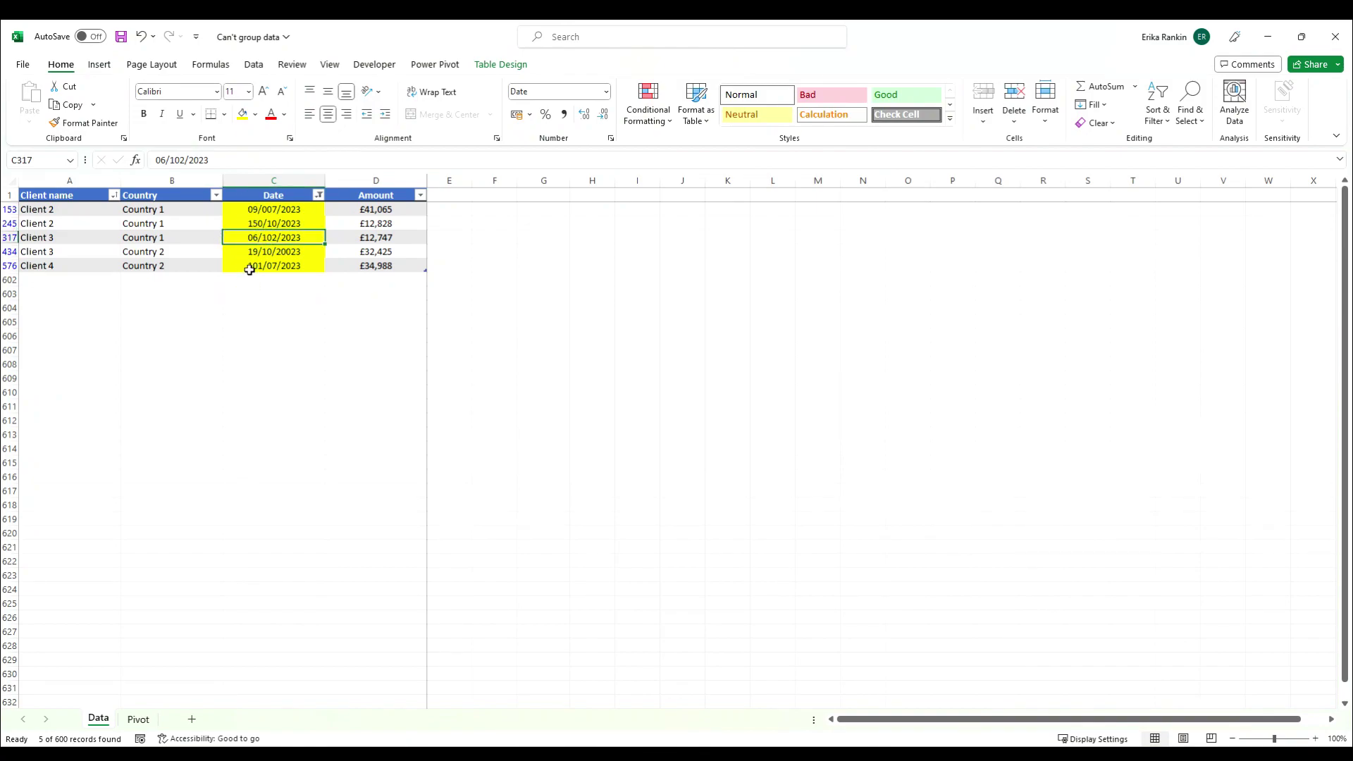
double_click(274, 210)
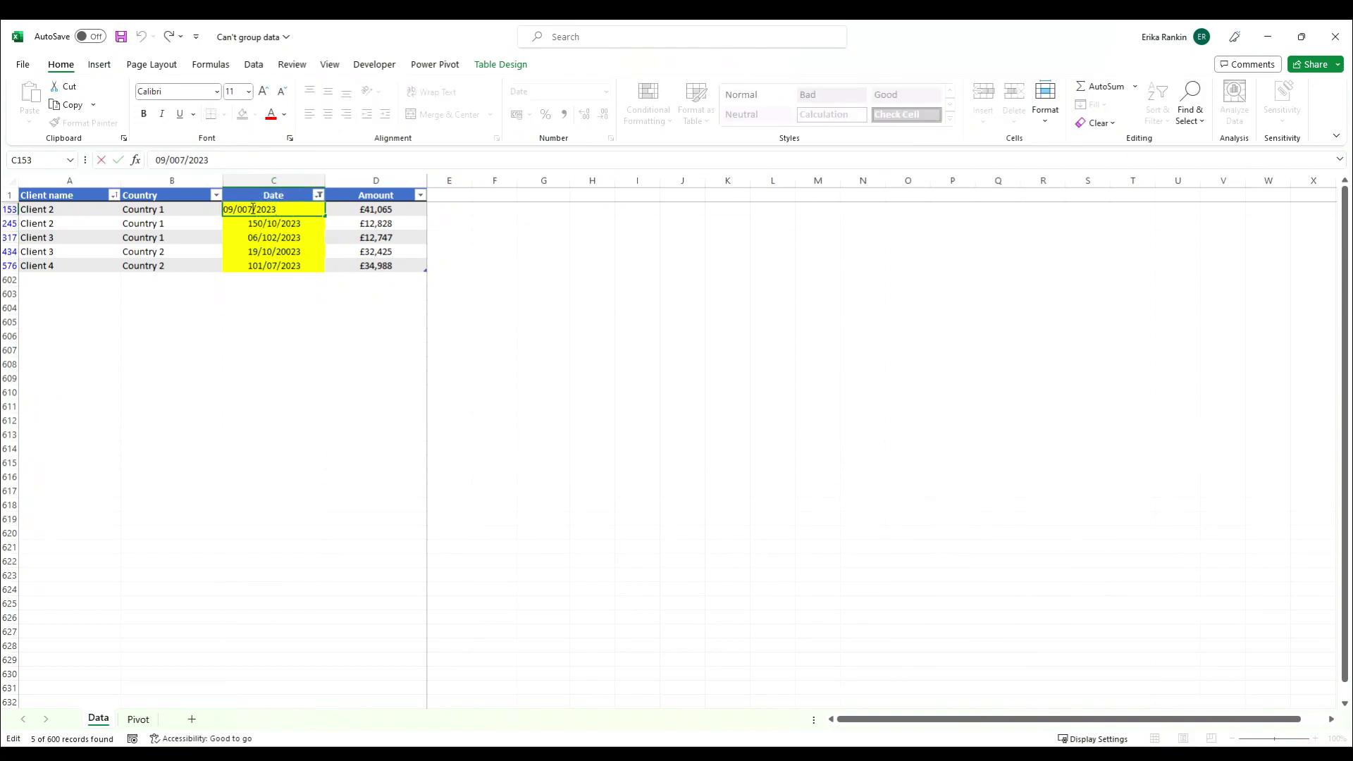
key(BackSpace)
click(264, 224)
double_click(264, 224)
click(238, 224)
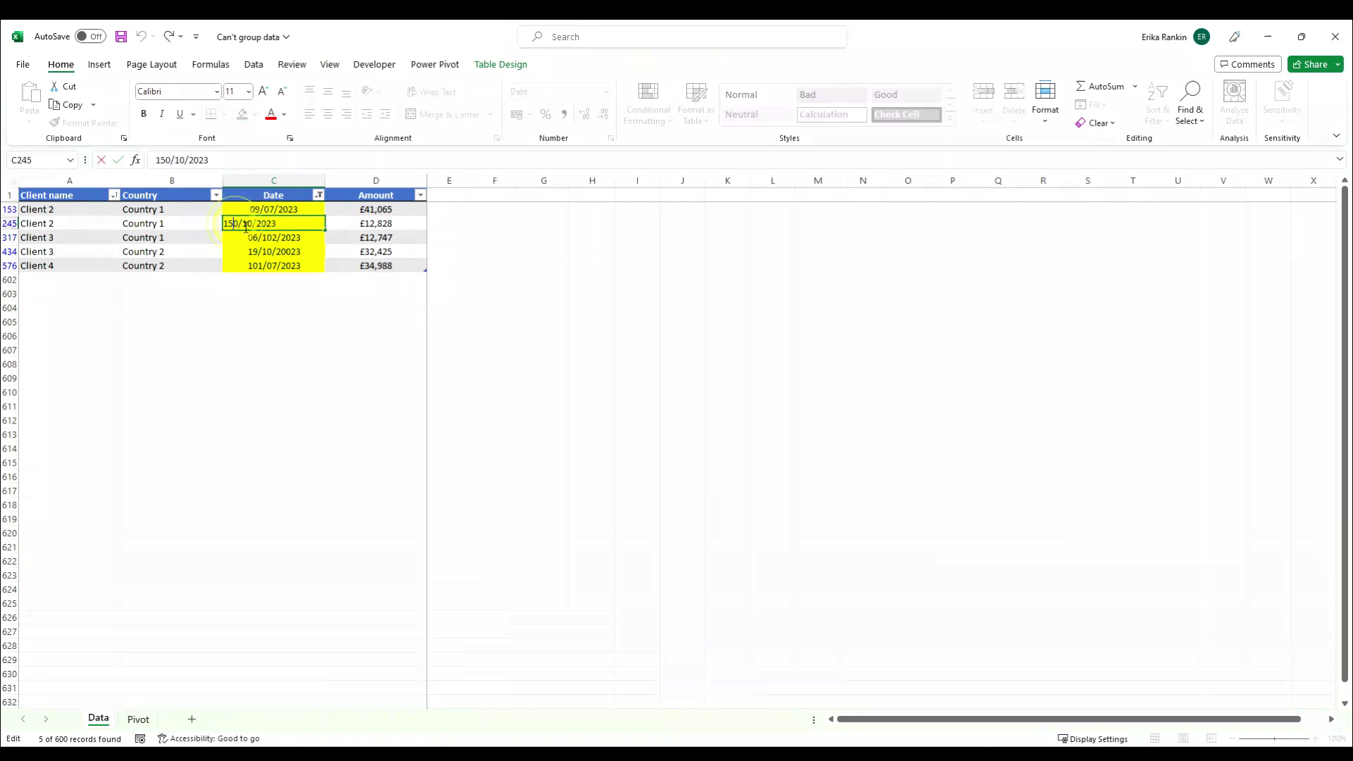
key(BackSpace)
click(268, 240)
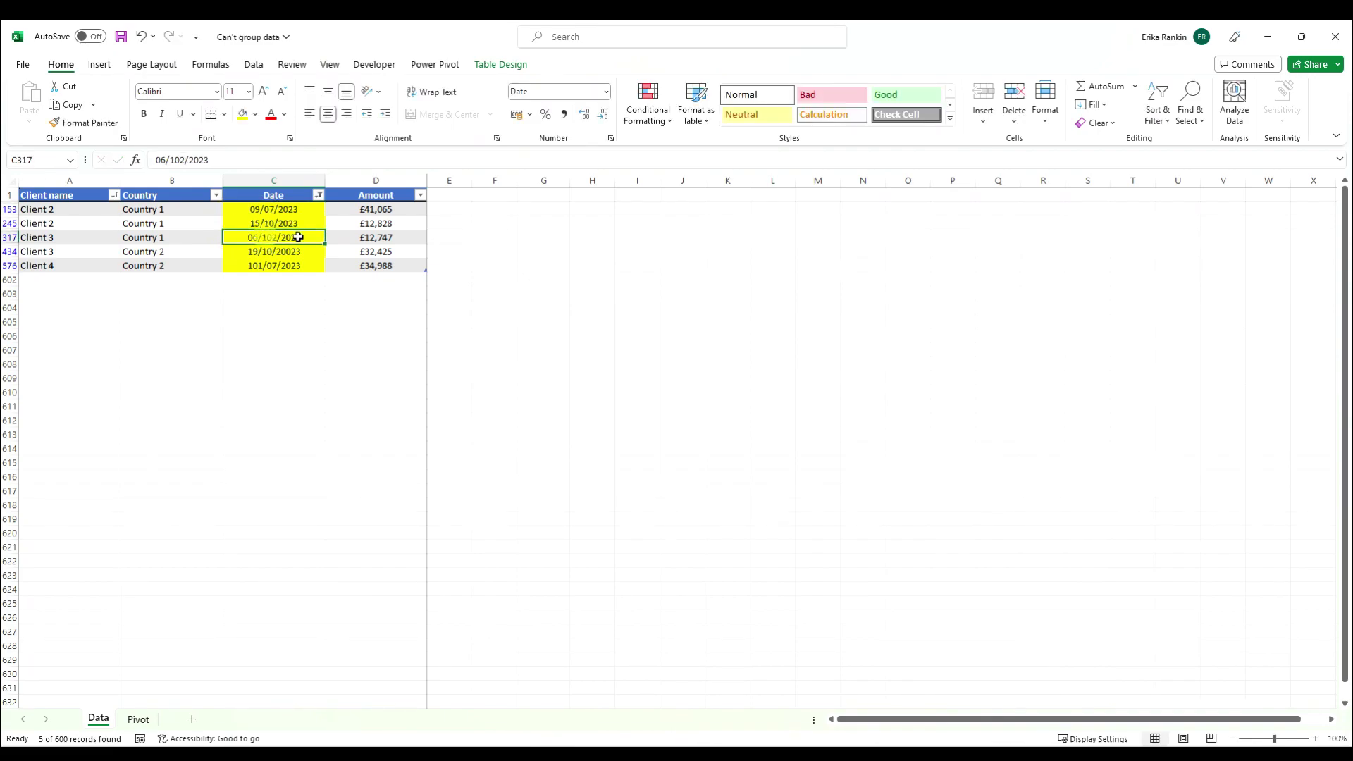
double_click(268, 240)
click(252, 238)
key(BackSpace)
Correct C434 to 19/10/2023 and C576 to 10/07/2023 by removing the extra digits.
click(270, 260)
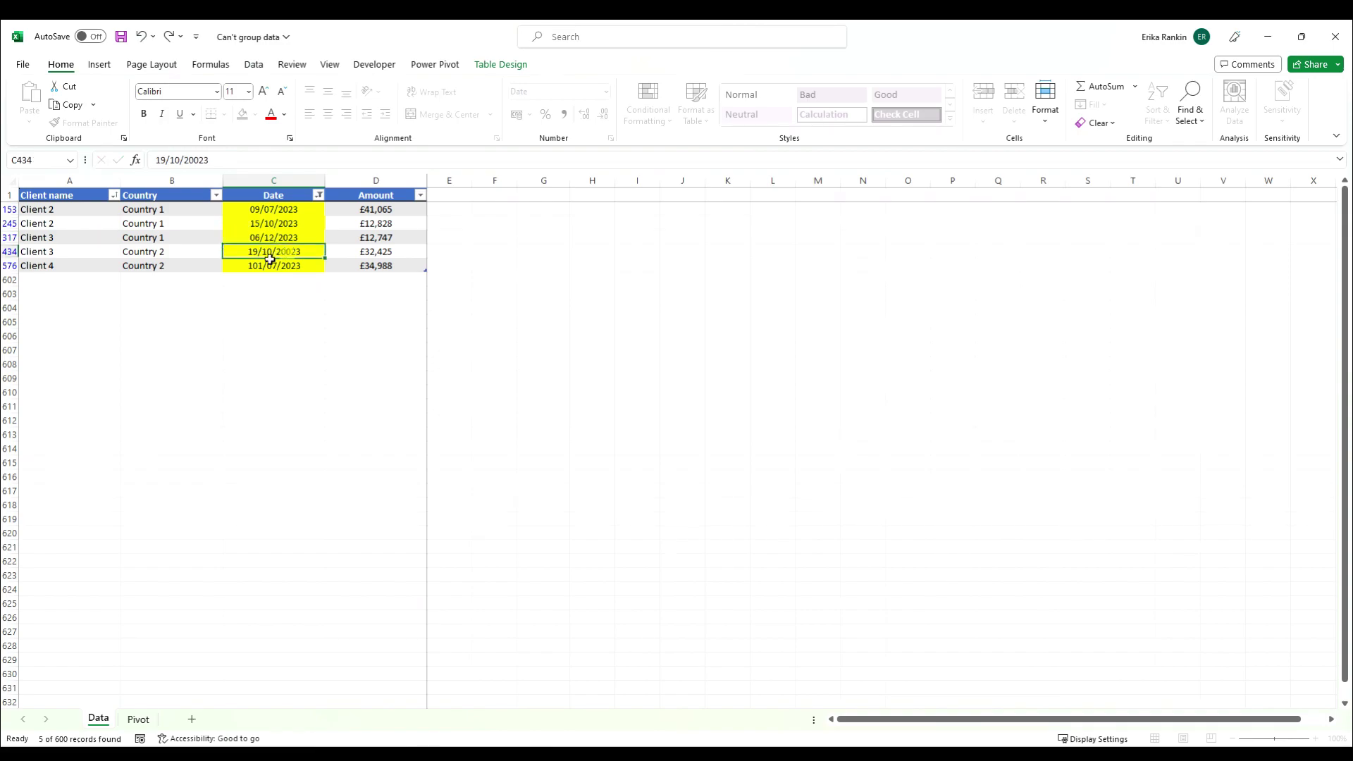
click(203, 162)
key(BackSpace)
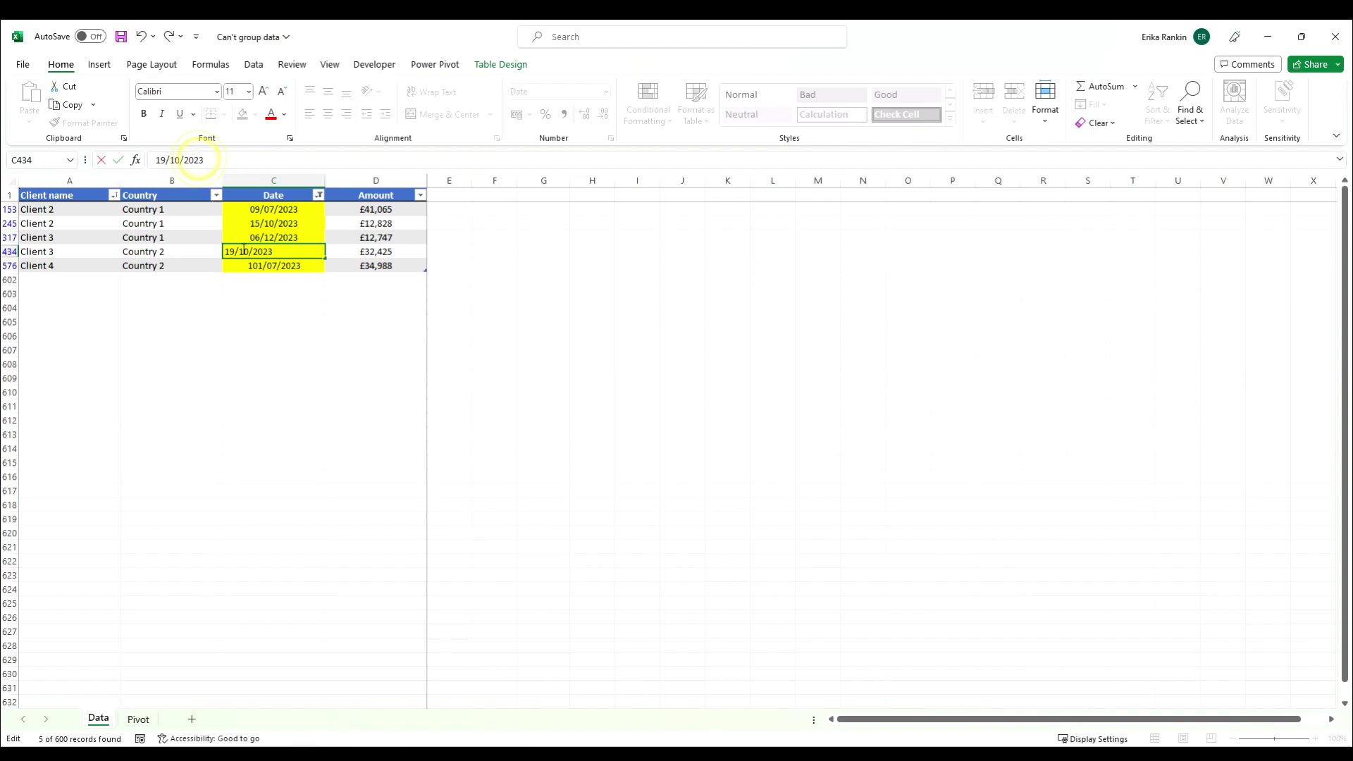
click(295, 267)
click(168, 162)
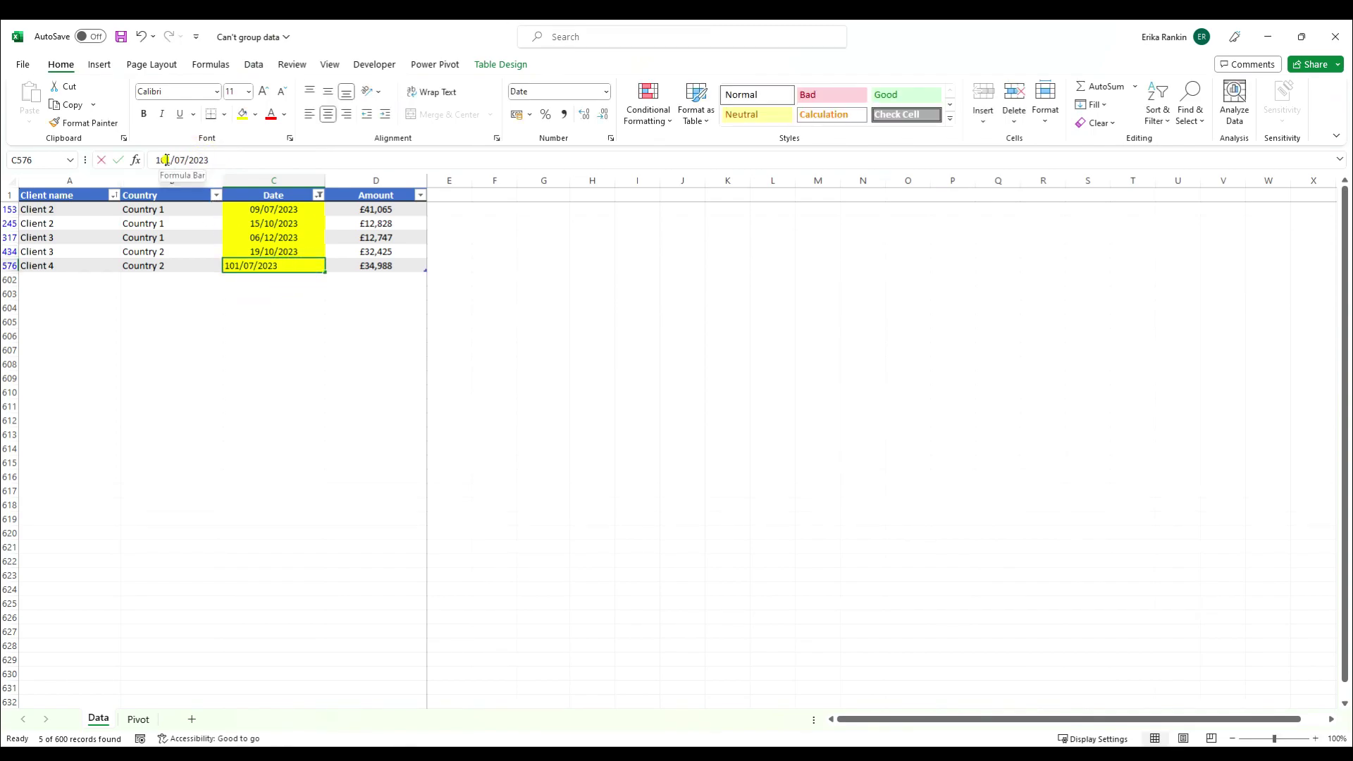
key(BackSpace)
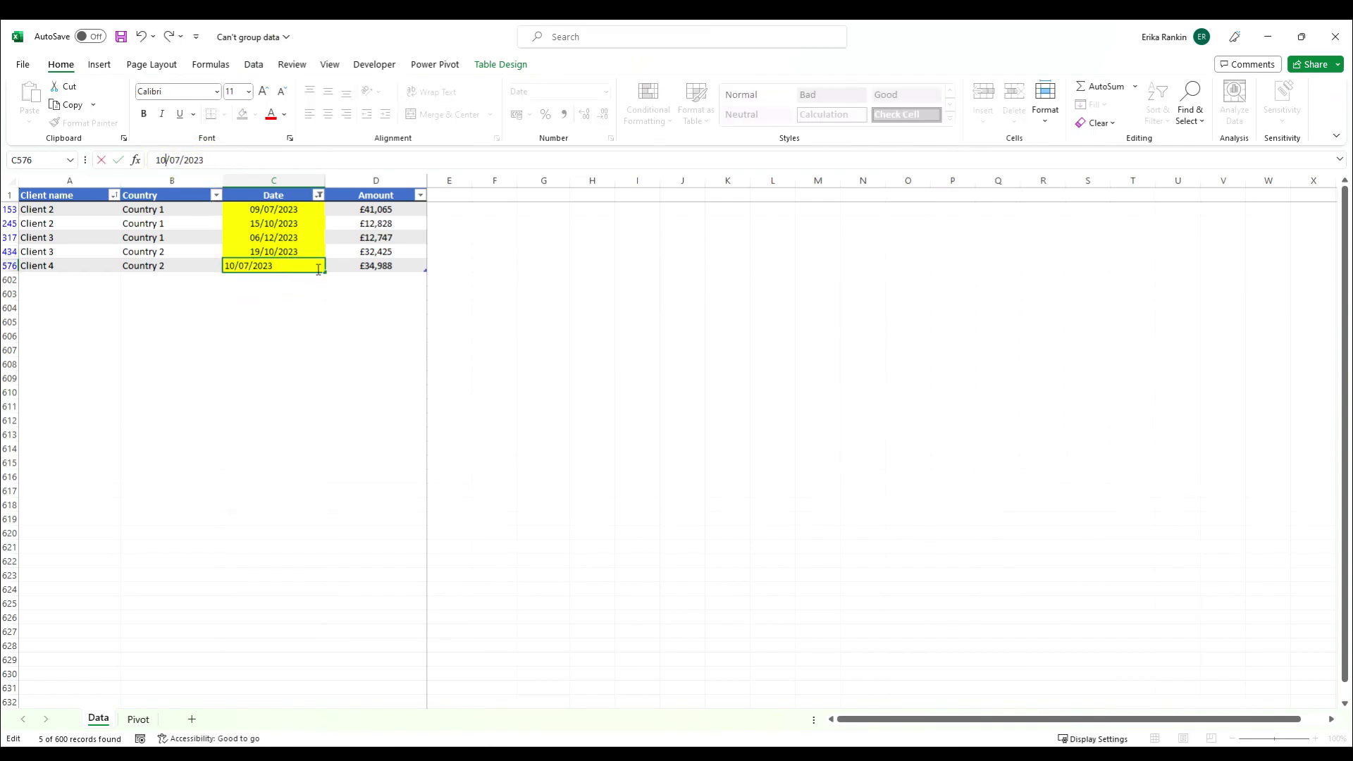
key(Return)
click(319, 196)
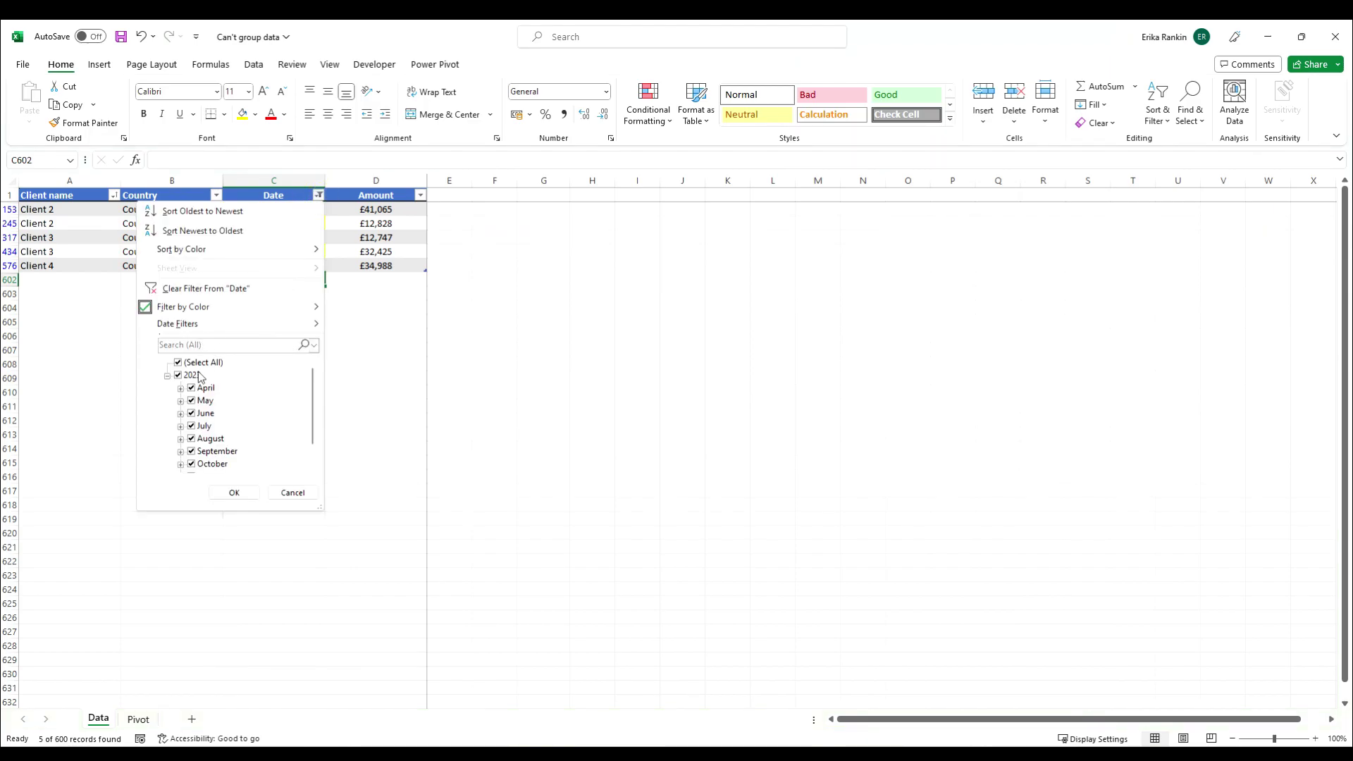
Clear the Date filter to show all rows and set the Date column to No Fill.
click(190, 289)
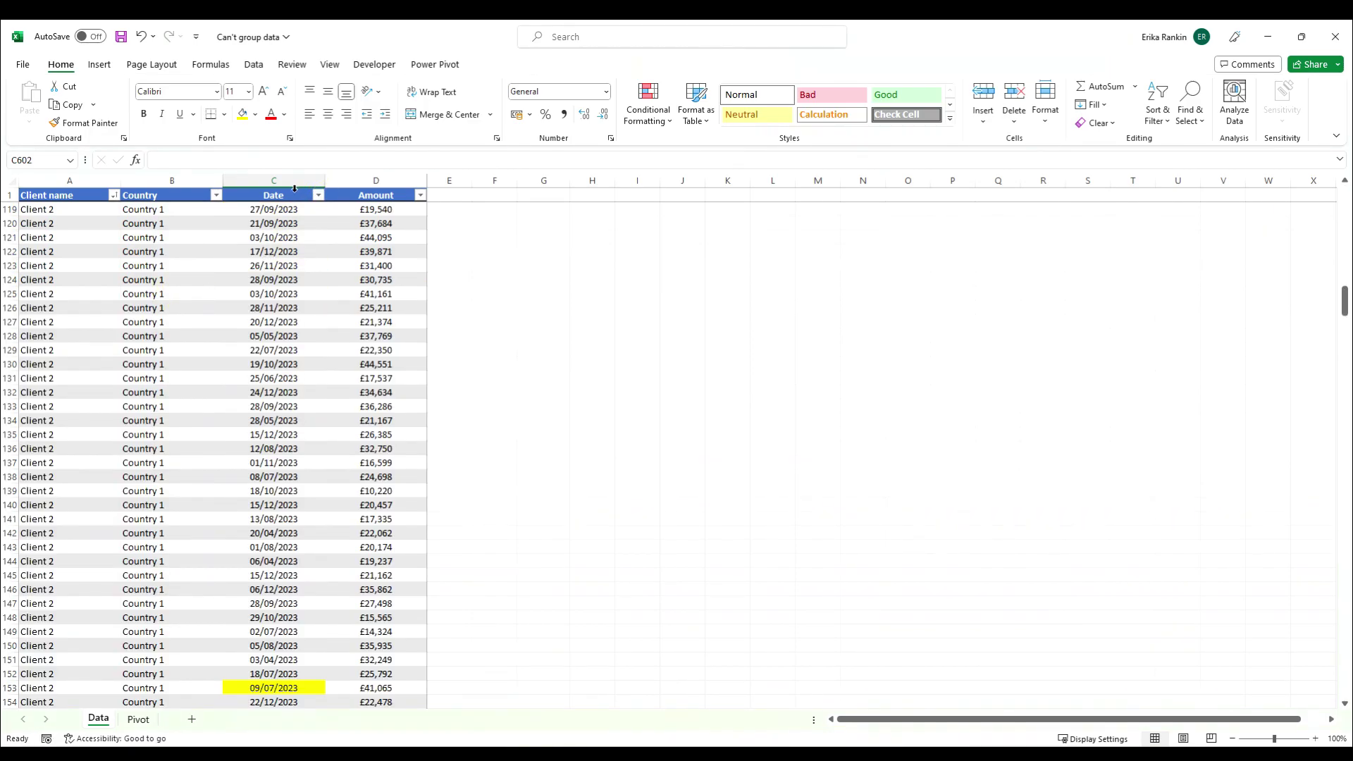
click(294, 188)
click(255, 114)
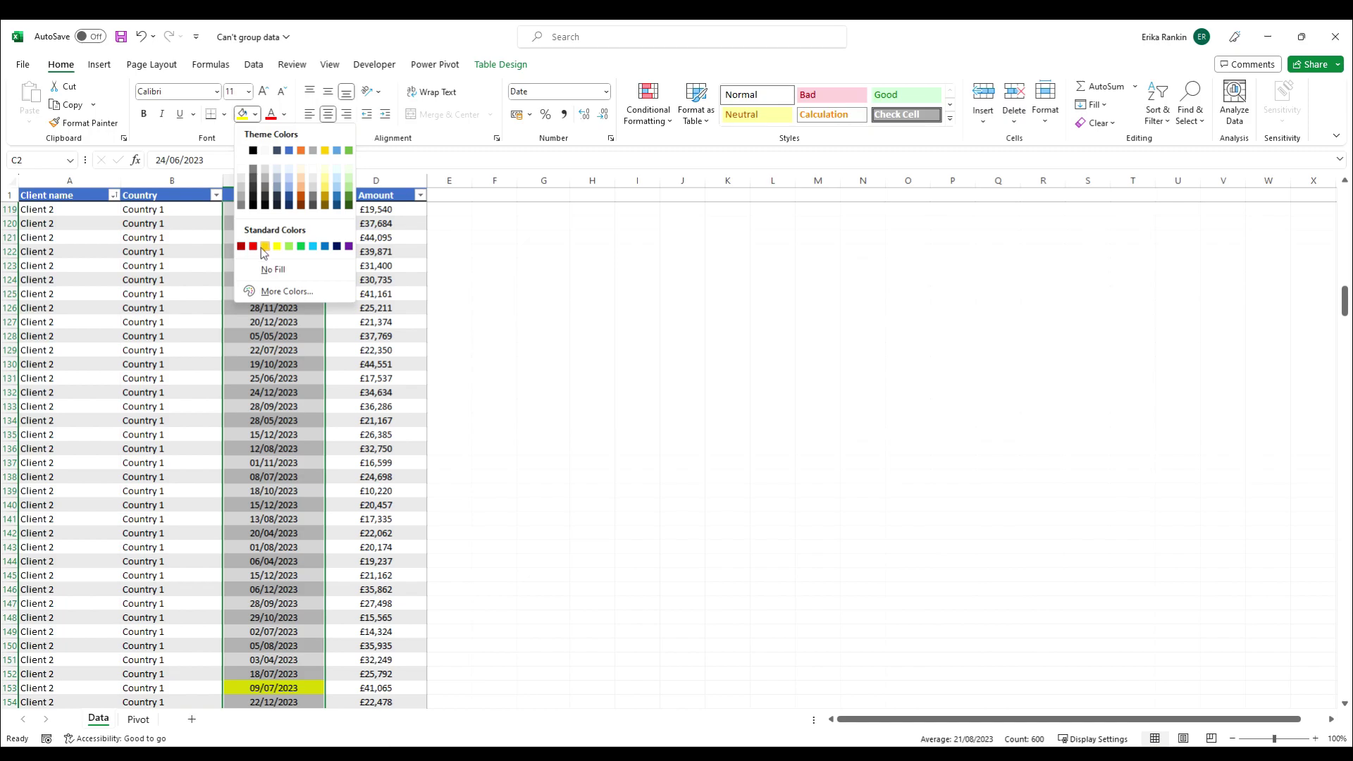
click(272, 270)
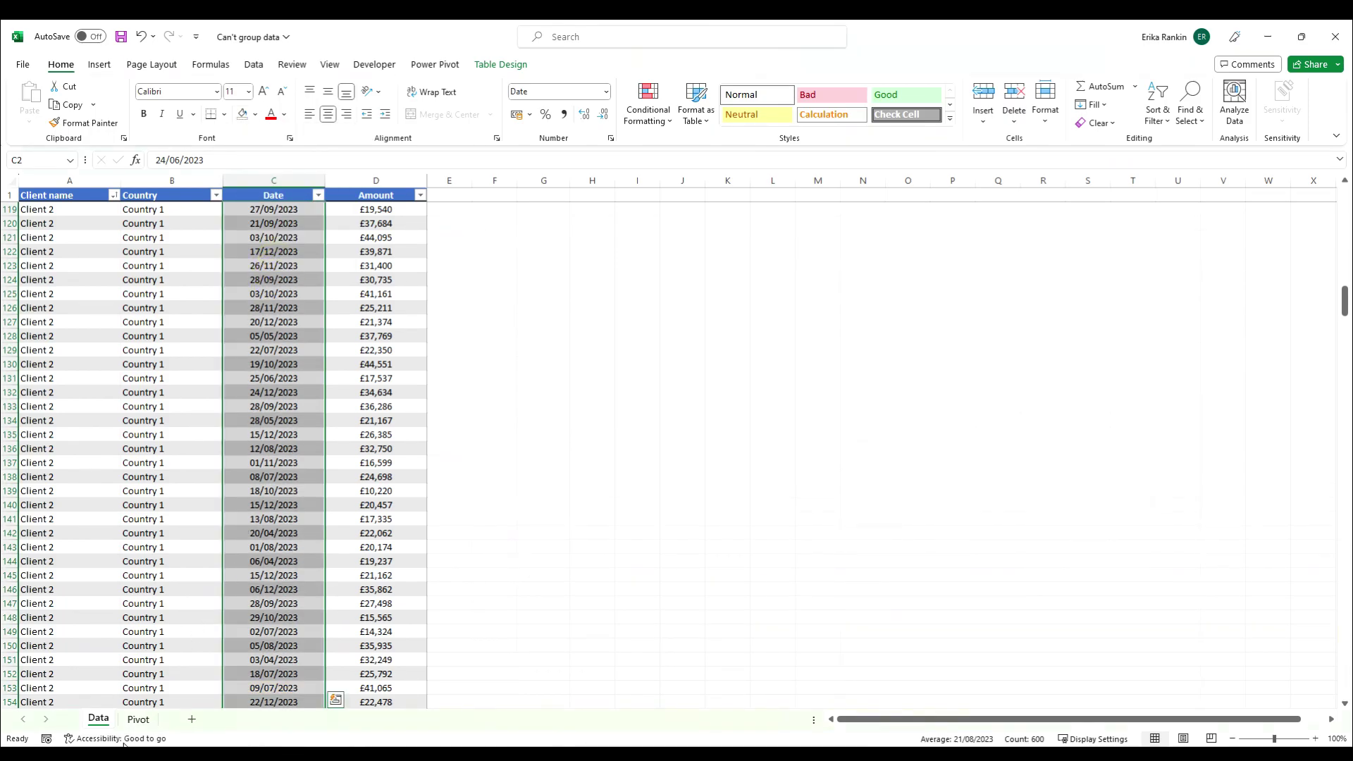
Refresh All on the Pivot sheet so the pivot uses the corrected dates.
click(138, 719)
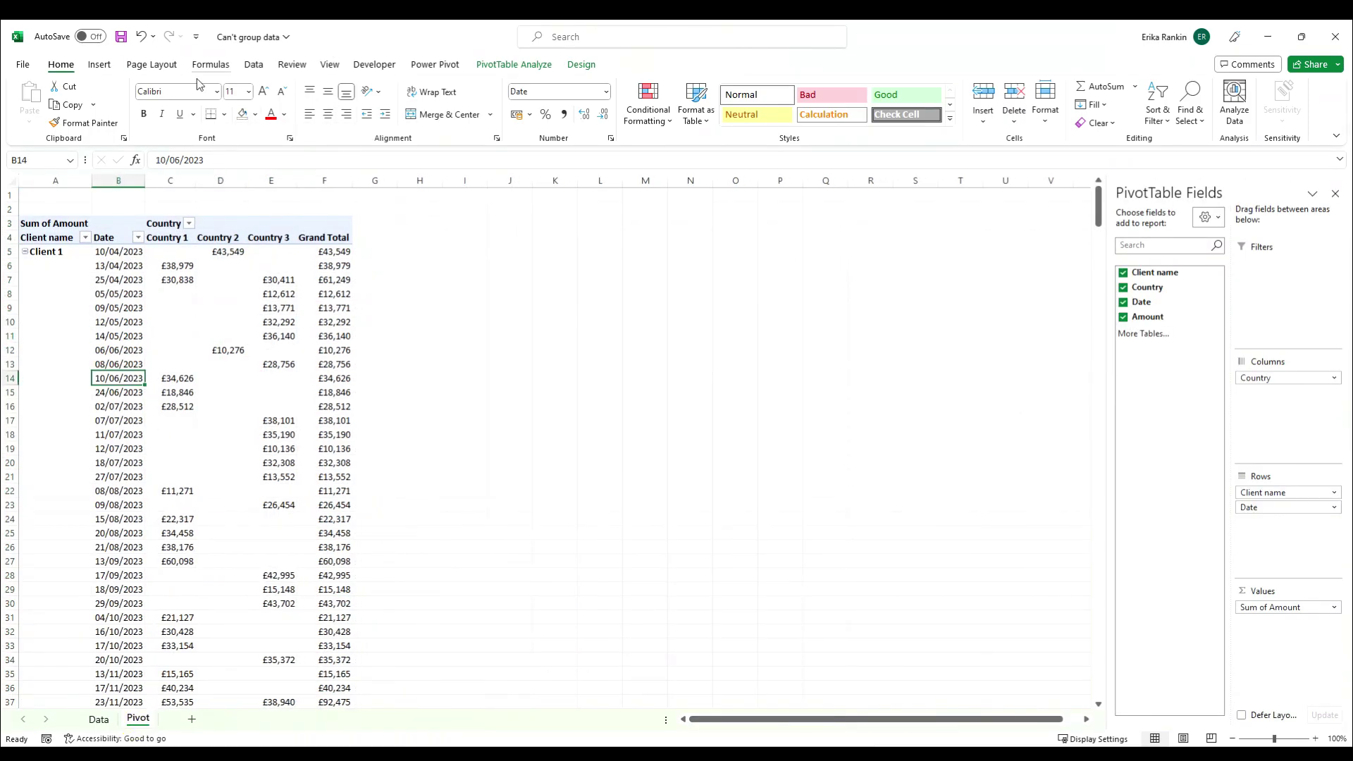
click(253, 64)
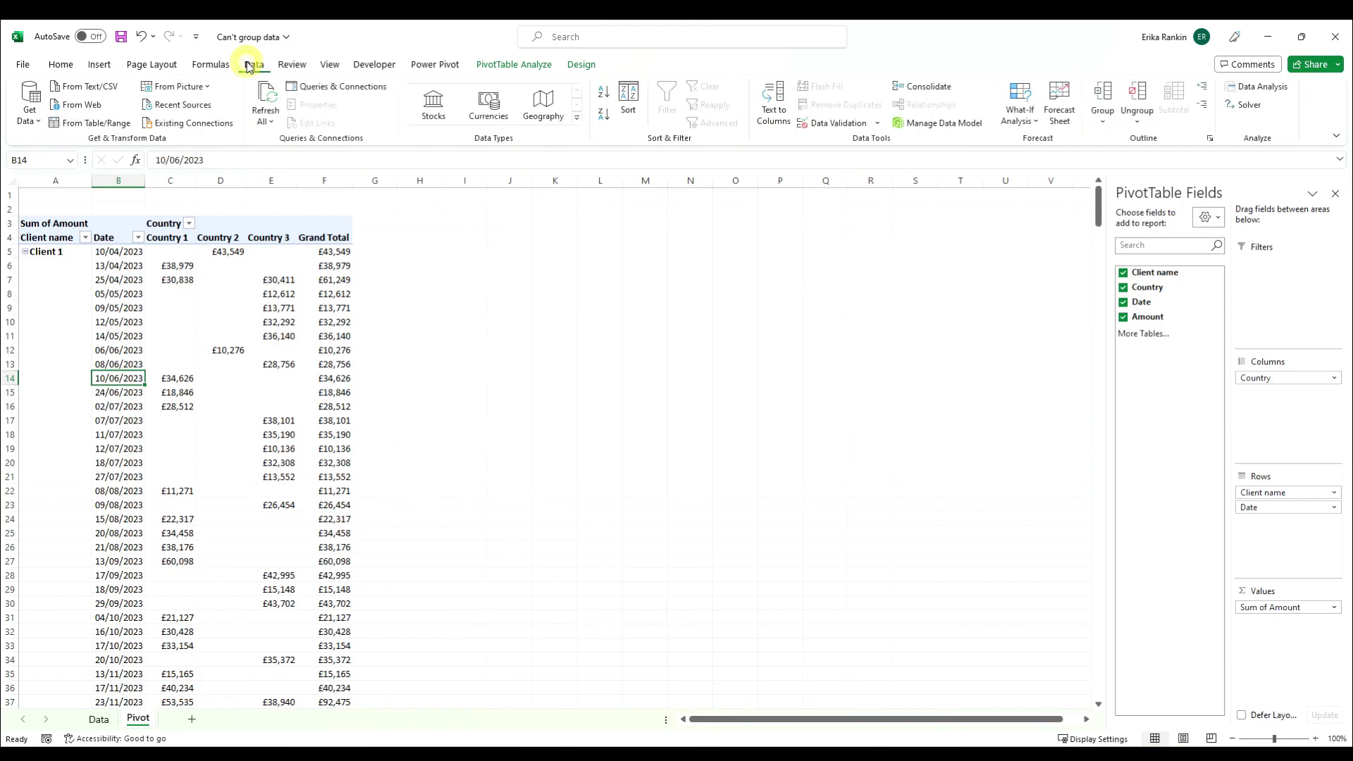
click(270, 97)
Group the pivot's Date field by Months and Quarters.
right_click(113, 350)
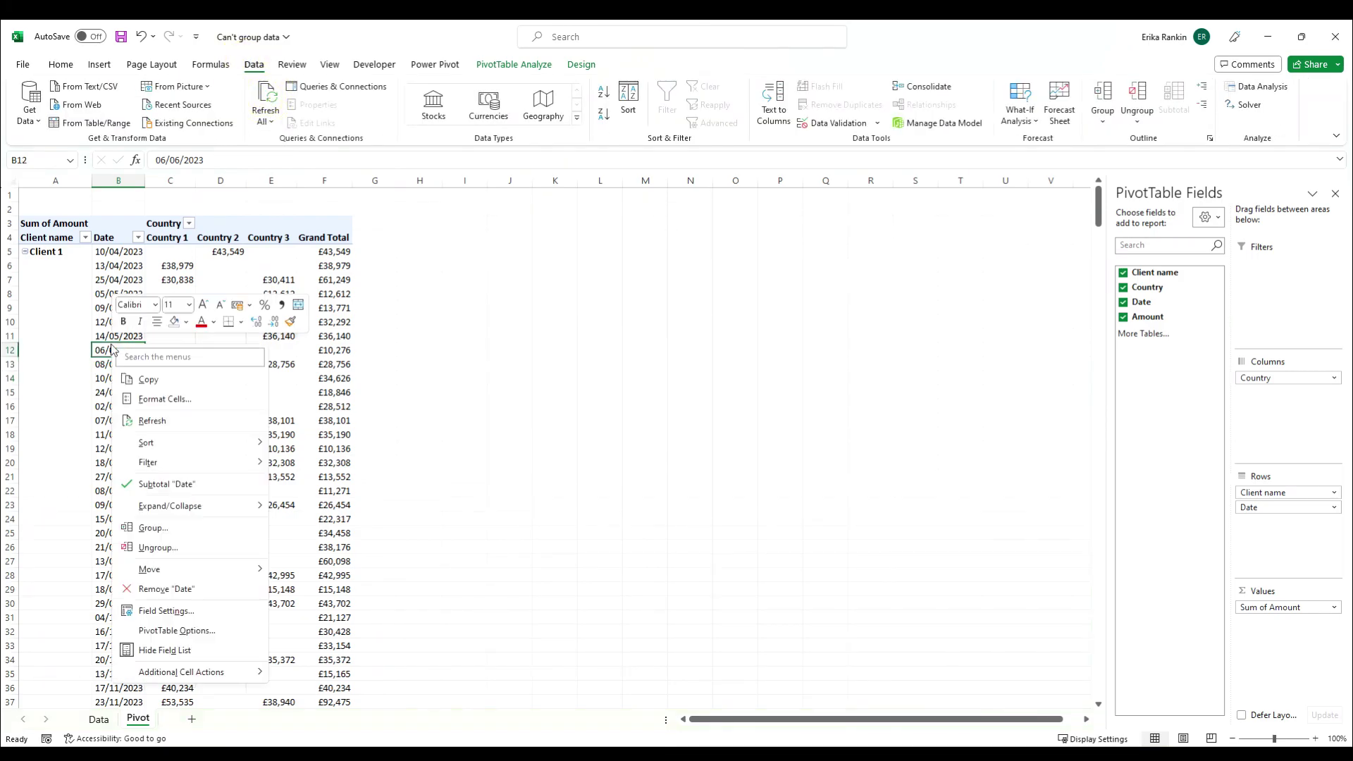
click(151, 530)
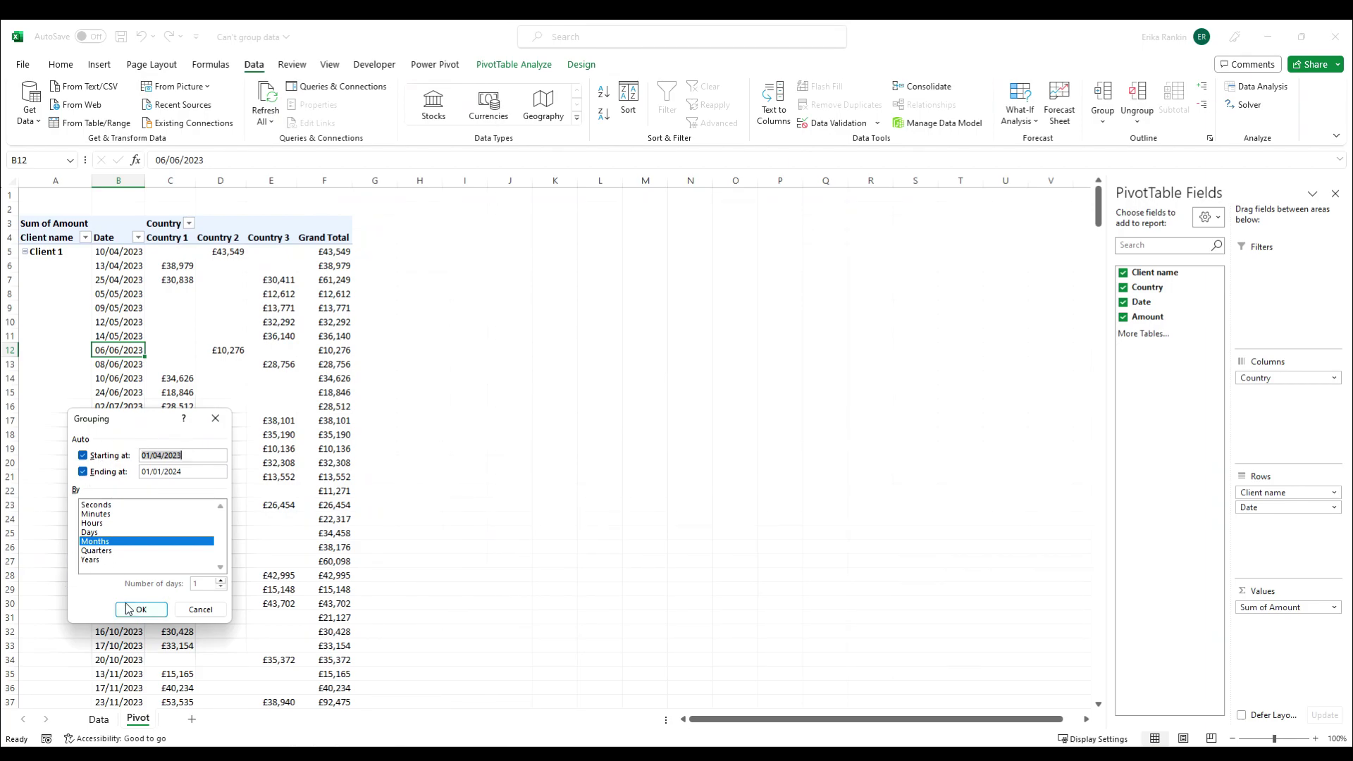
click(99, 551)
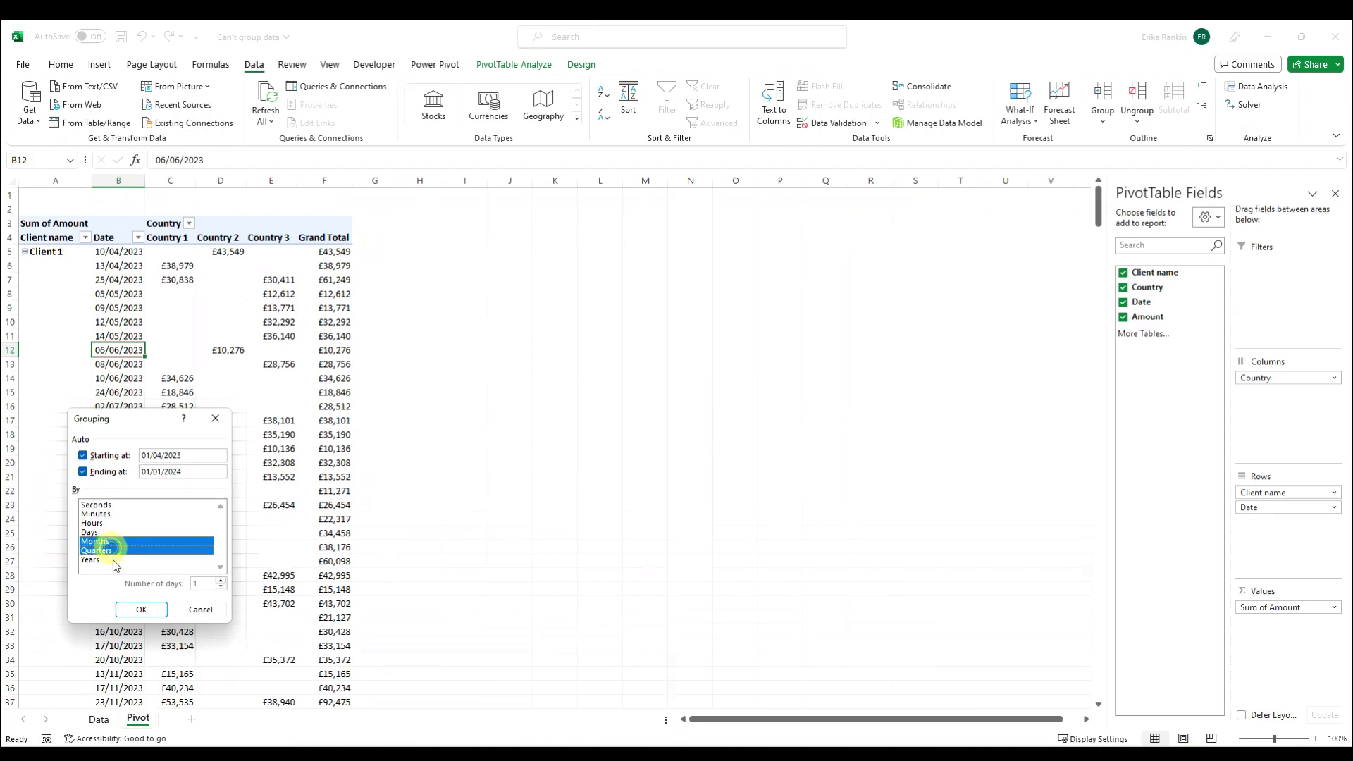
click(142, 611)
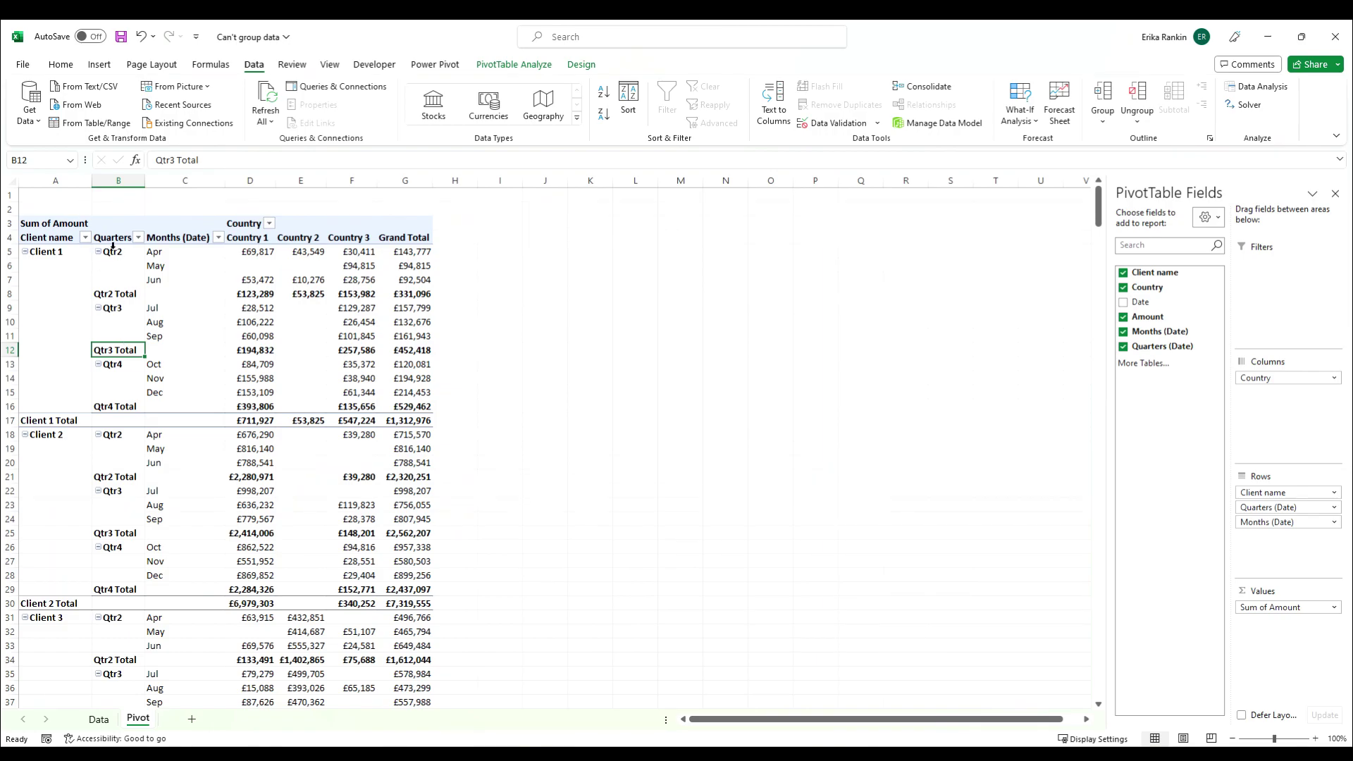
right_click(161, 309)
Regroup the pivot dates by Months only, deselecting Quarters.
click(201, 494)
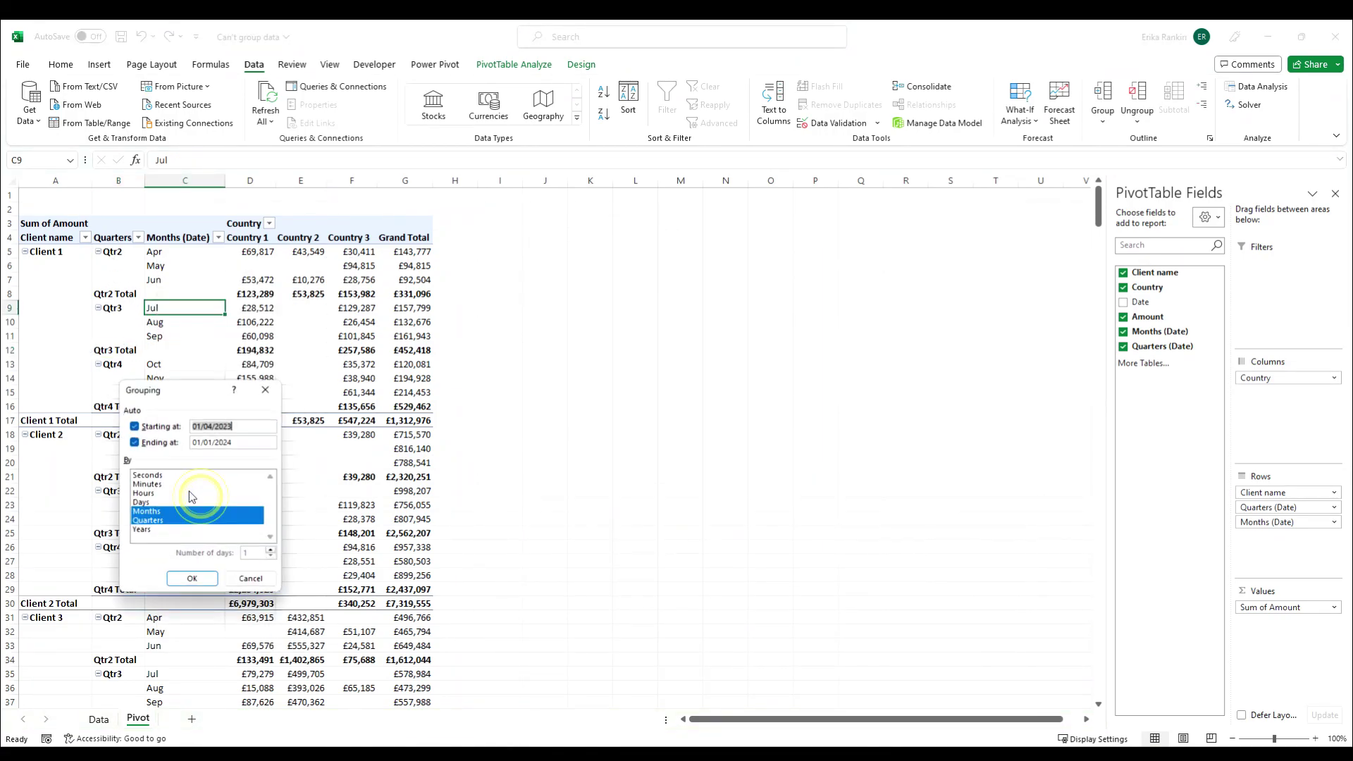
click(158, 521)
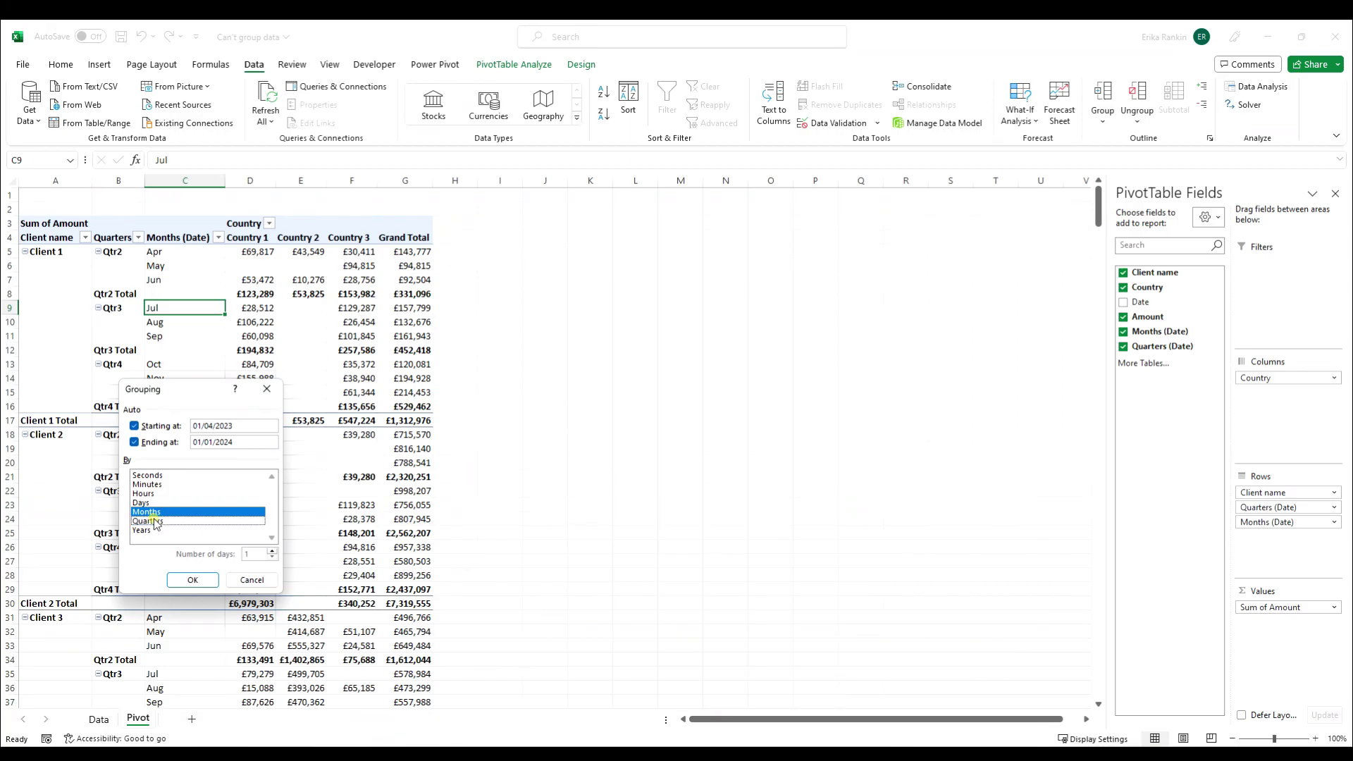
click(192, 580)
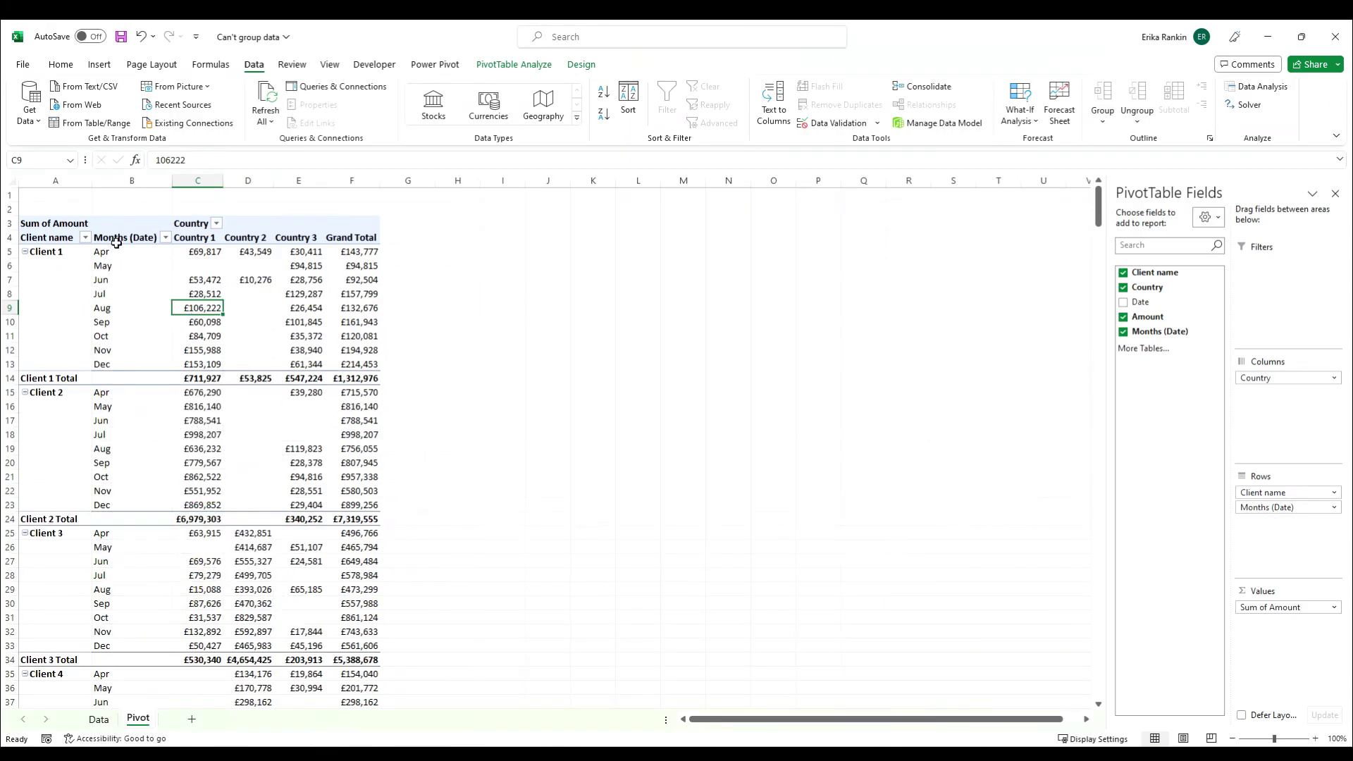